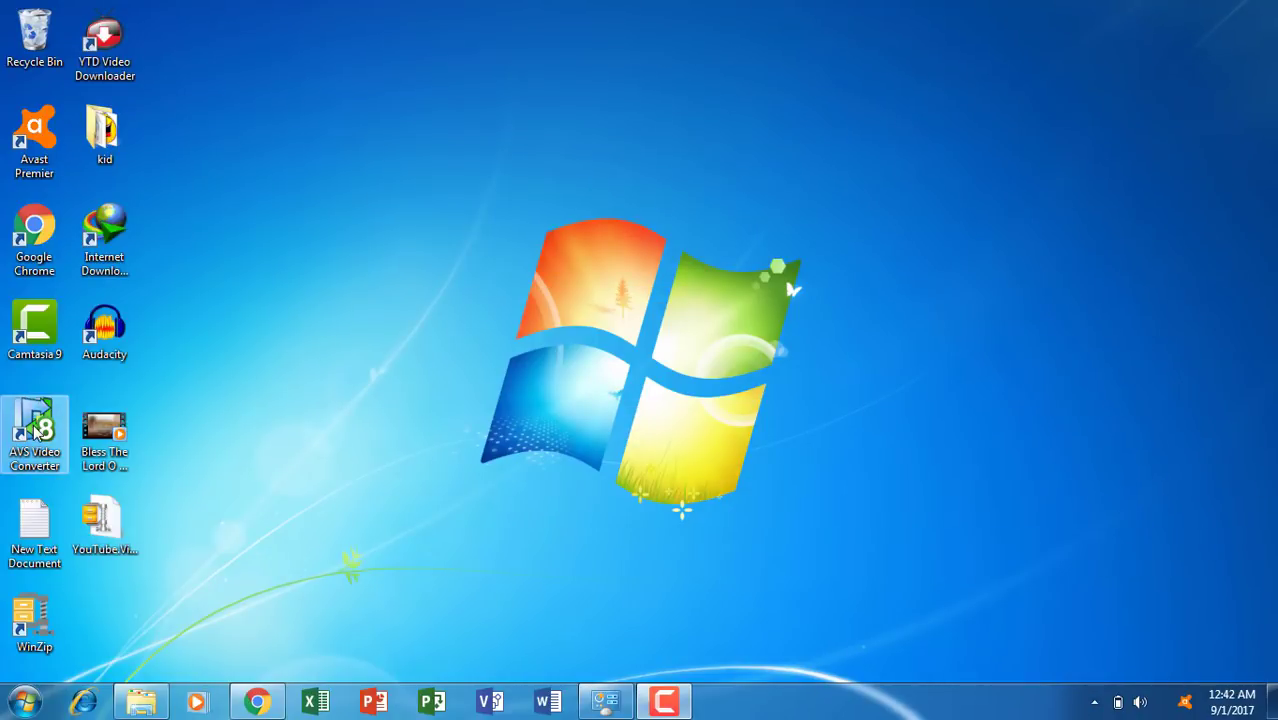
Step: Move the AVS Video Converter shortcut away from the left column to near the desktop top
{"action": "left_click_drag", "start_coordinate": [36, 430], "coordinate": [374, 176]}
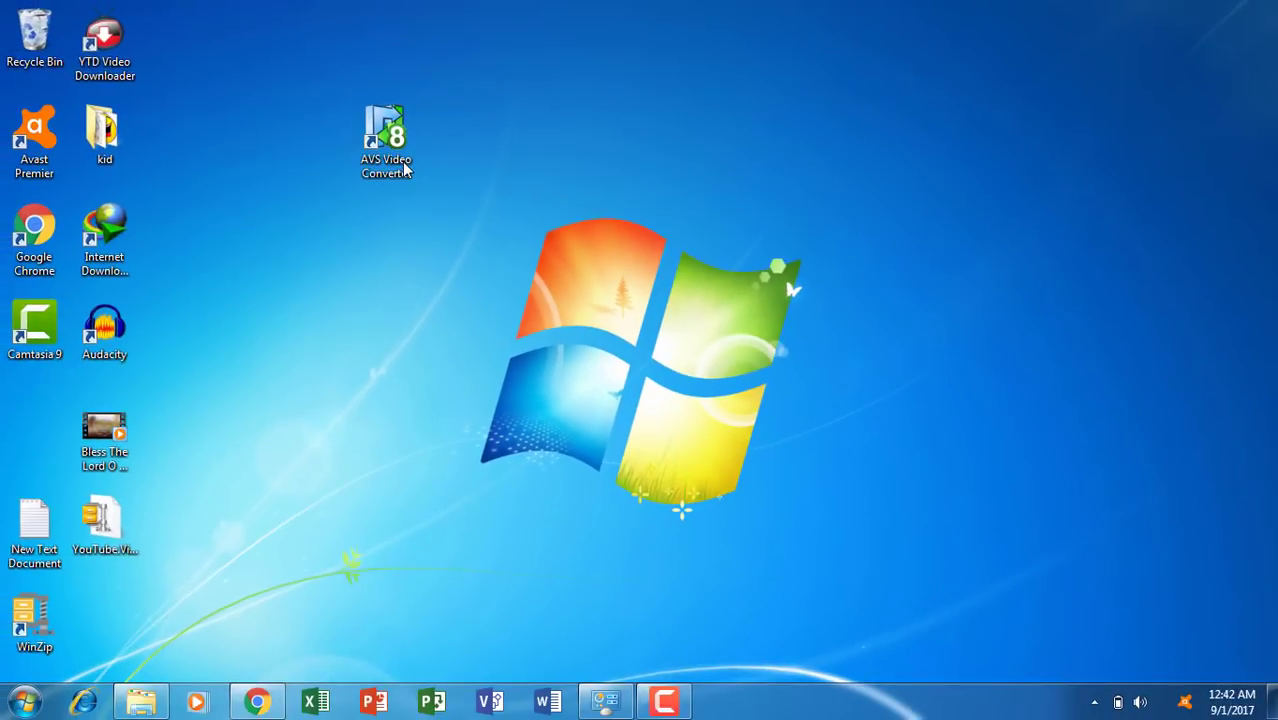
Step: Launch AVS Video Converter and allow it past the security warning
{"action": "double_click", "coordinate": [405, 170]}
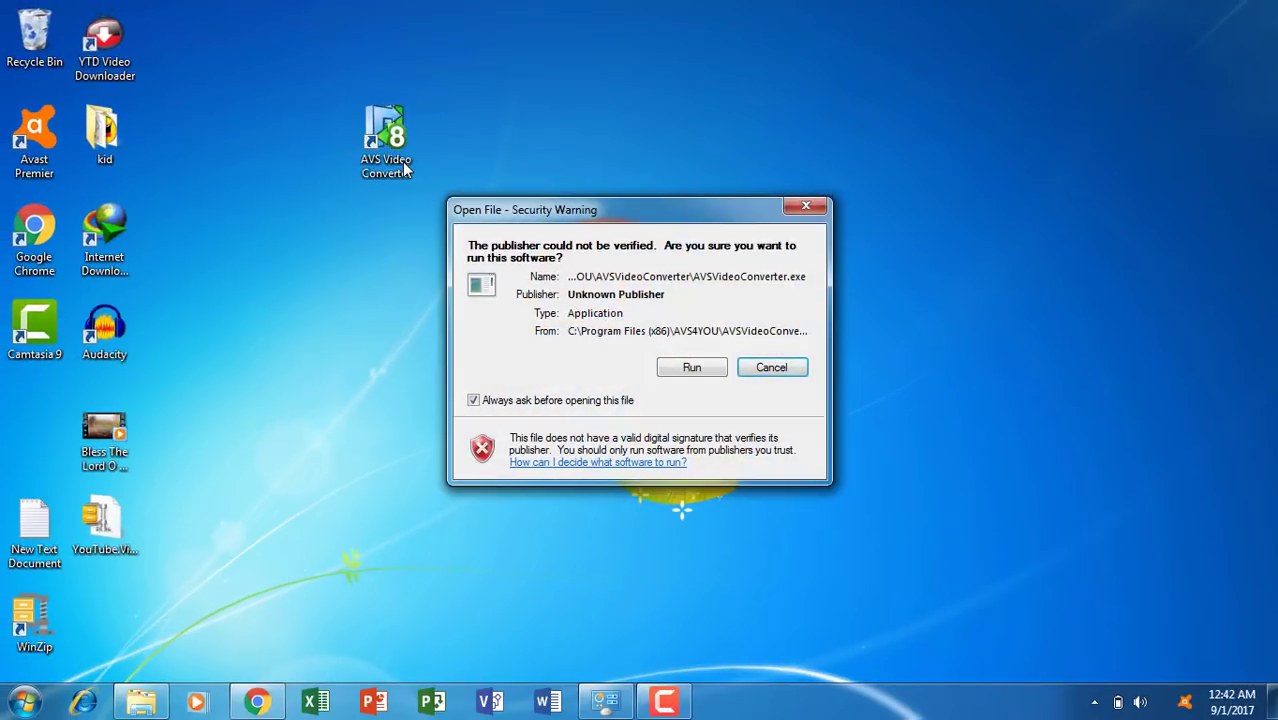
{"action": "left_click", "coordinate": [700, 367]}
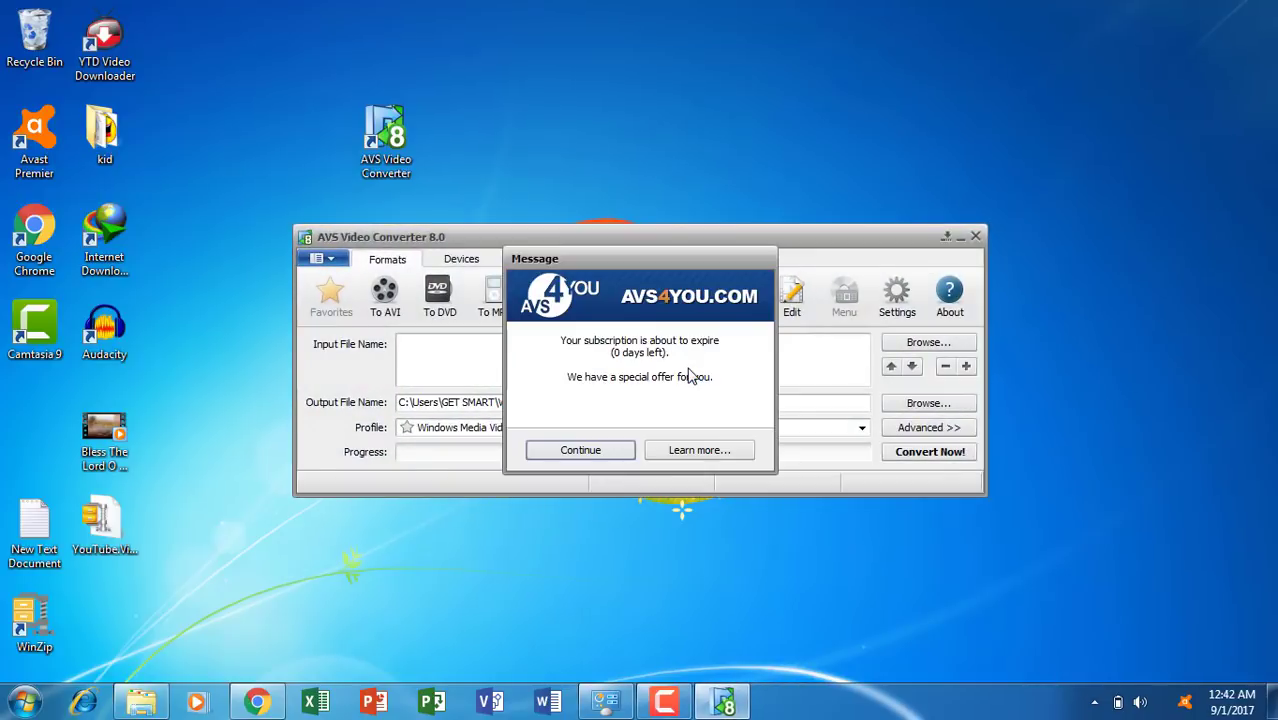
Step: Dismiss the subscription notice, choose AVI output, and load the Bless The Lord O My Soul video
{"action": "left_click", "coordinate": [607, 458]}
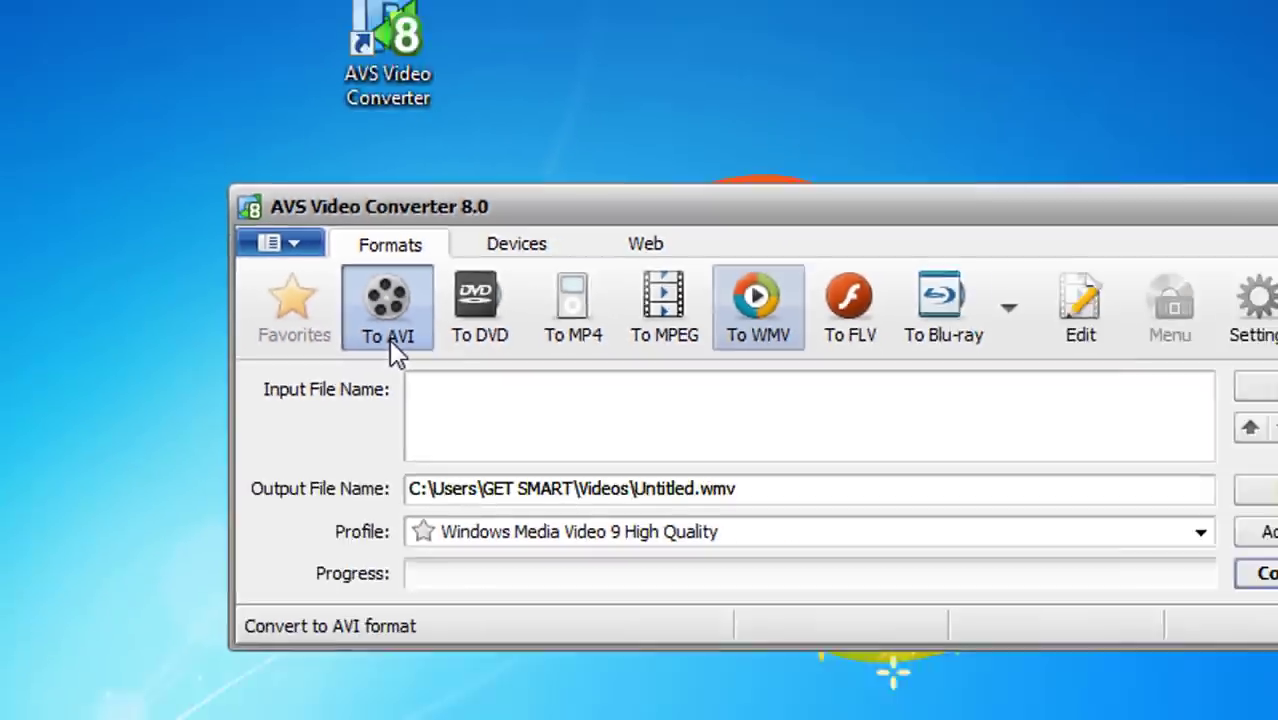
{"action": "left_click", "coordinate": [415, 572]}
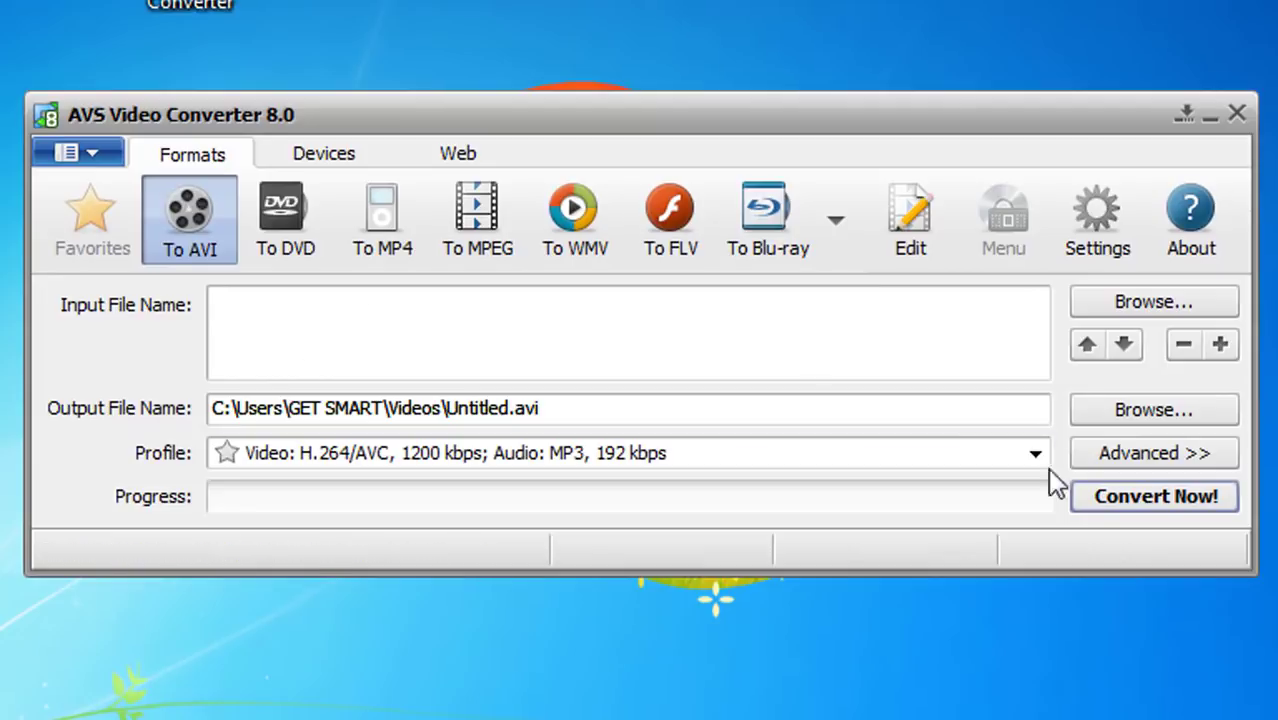
{"action": "left_click", "coordinate": [1105, 303]}
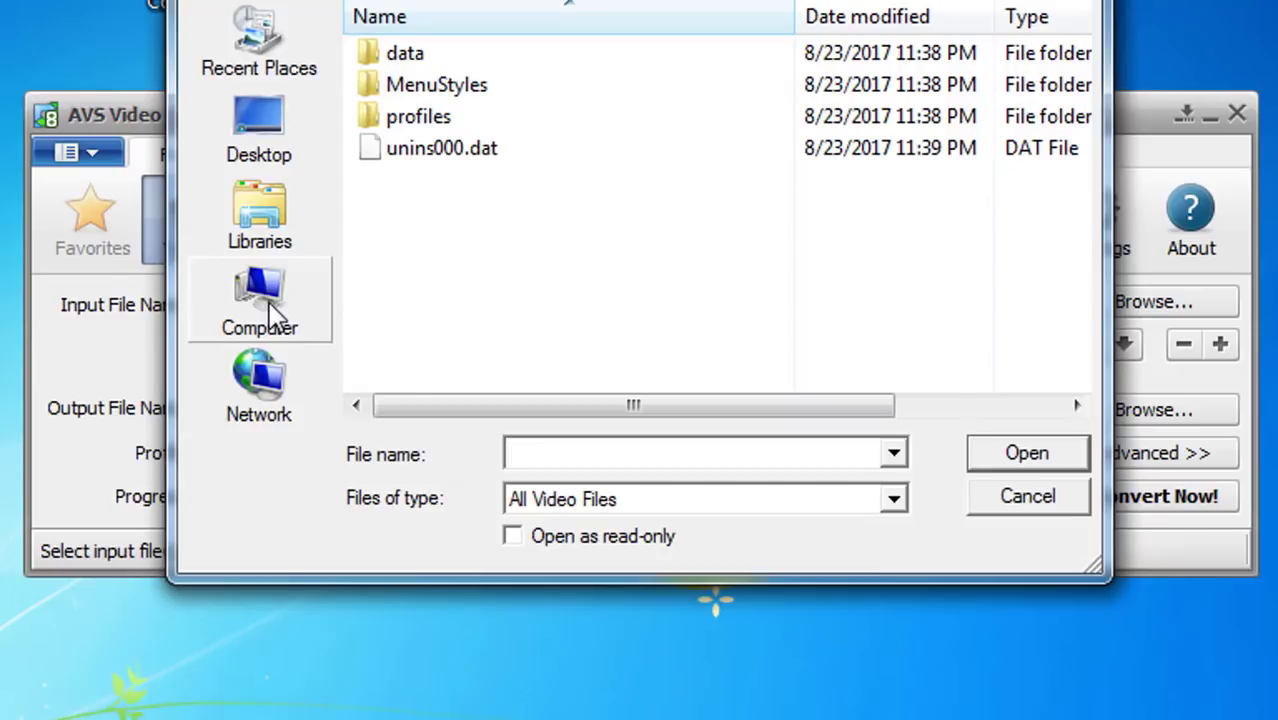
{"action": "left_click", "coordinate": [283, 125]}
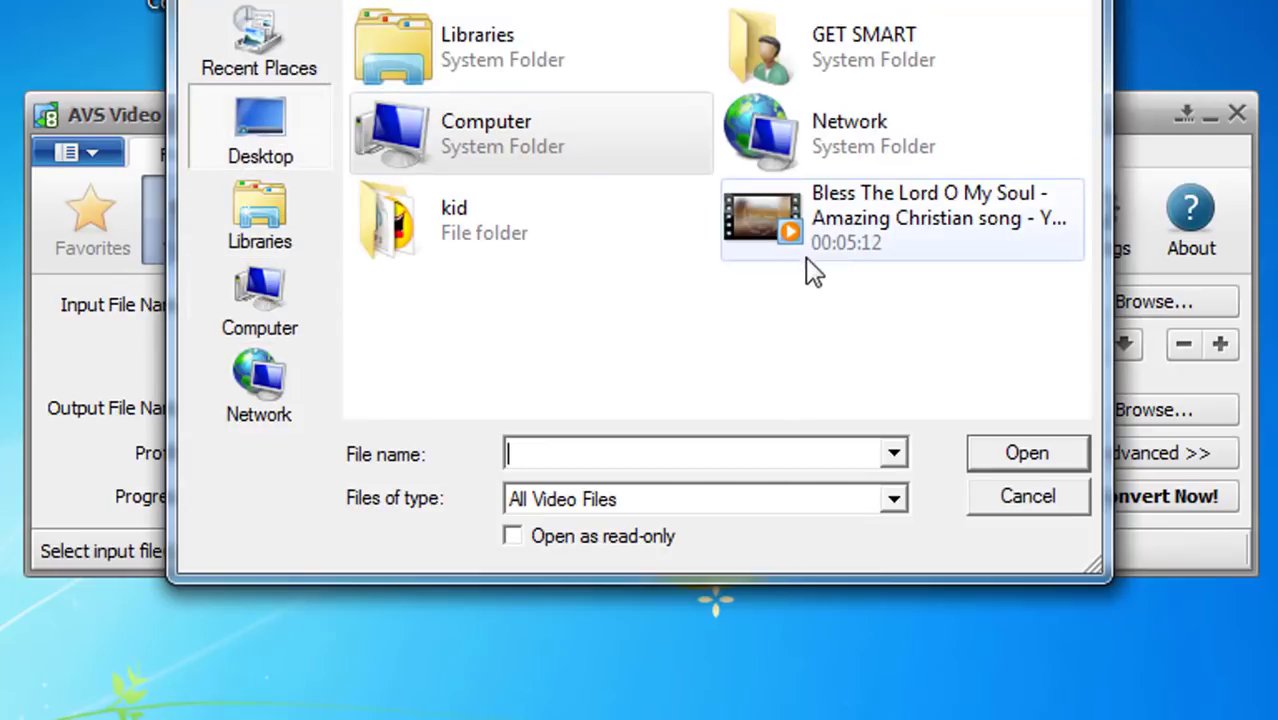
{"action": "double_click", "coordinate": [847, 240]}
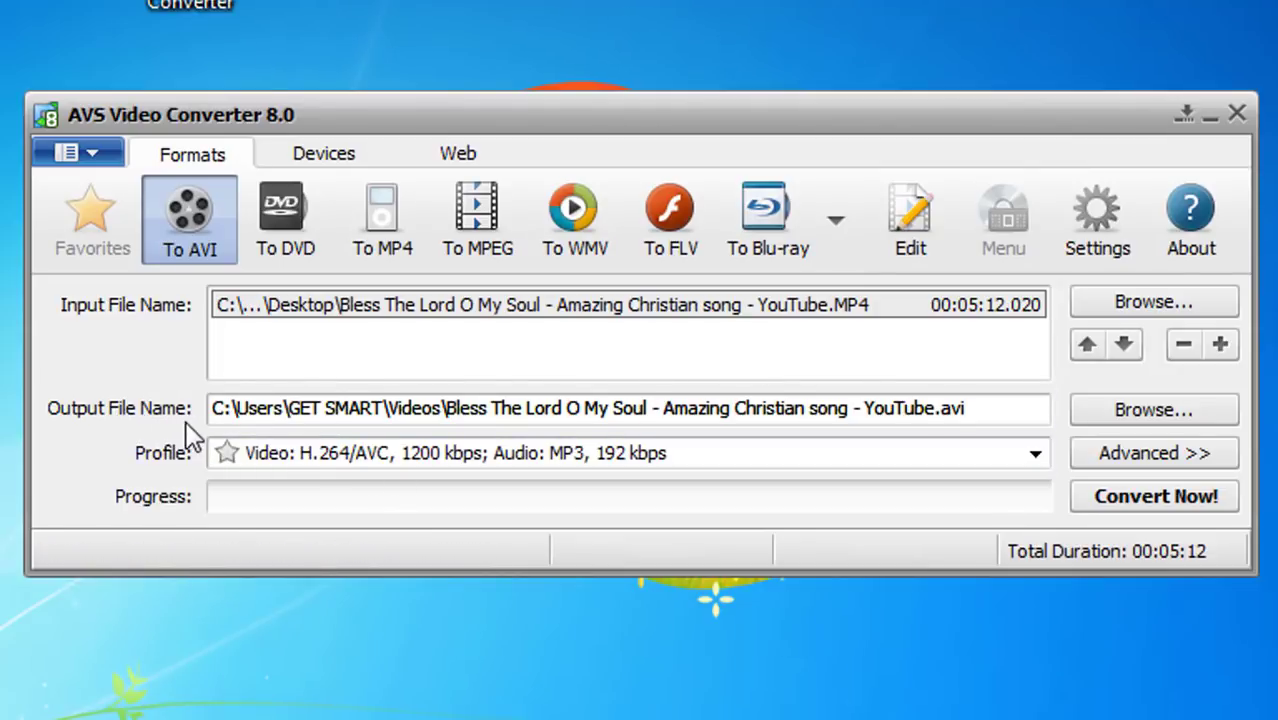
Step: Set the Desktop as the output folder for the converted file
{"action": "left_click", "coordinate": [1140, 418]}
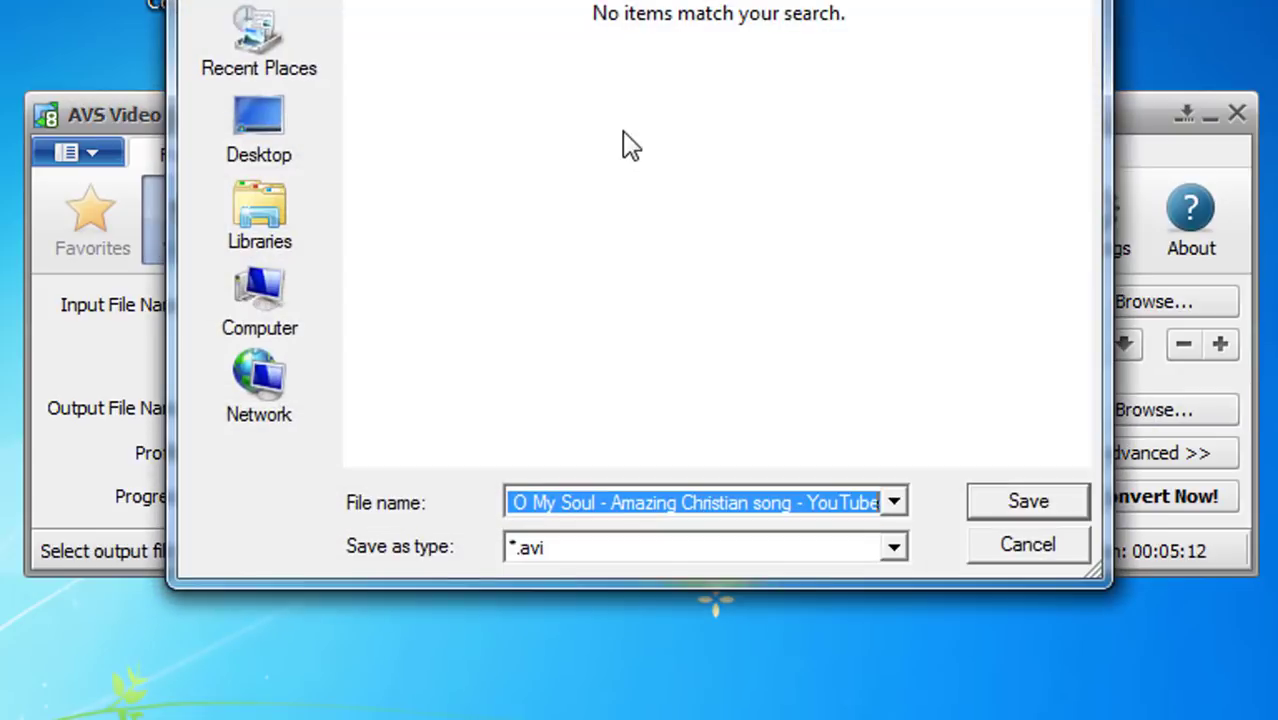
{"action": "left_click", "coordinate": [262, 115]}
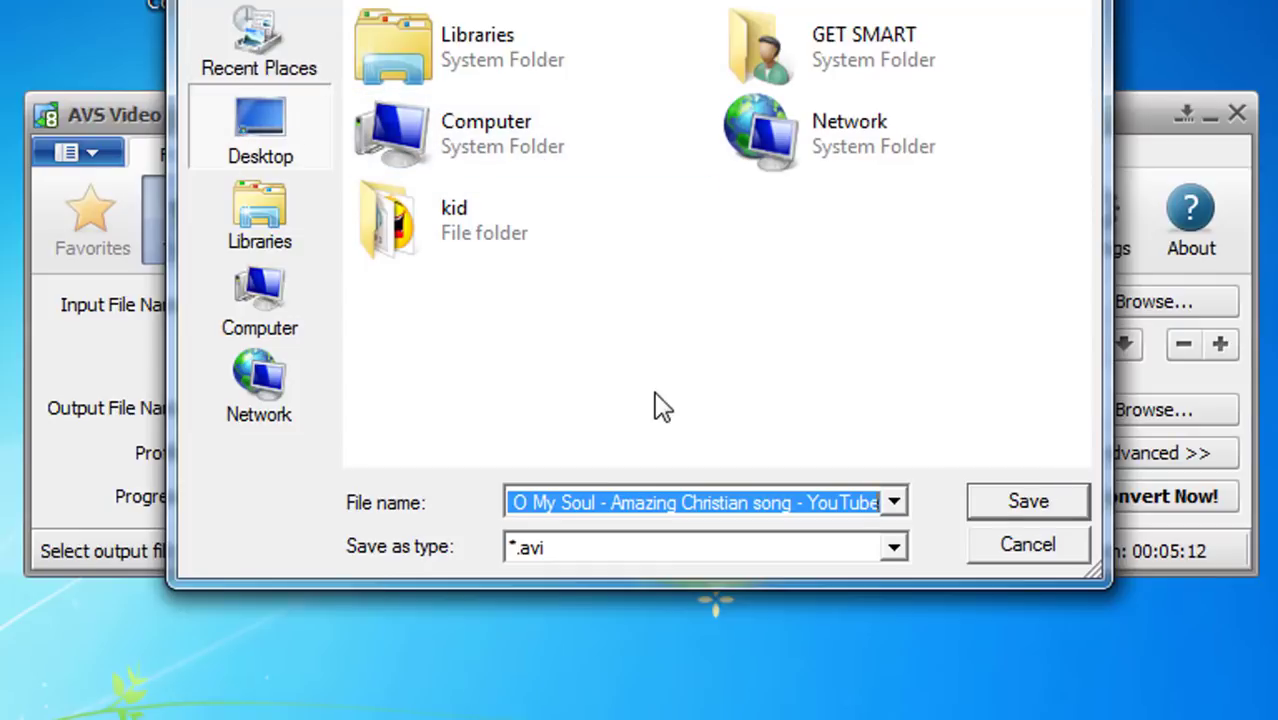
{"action": "left_click", "coordinate": [1010, 512]}
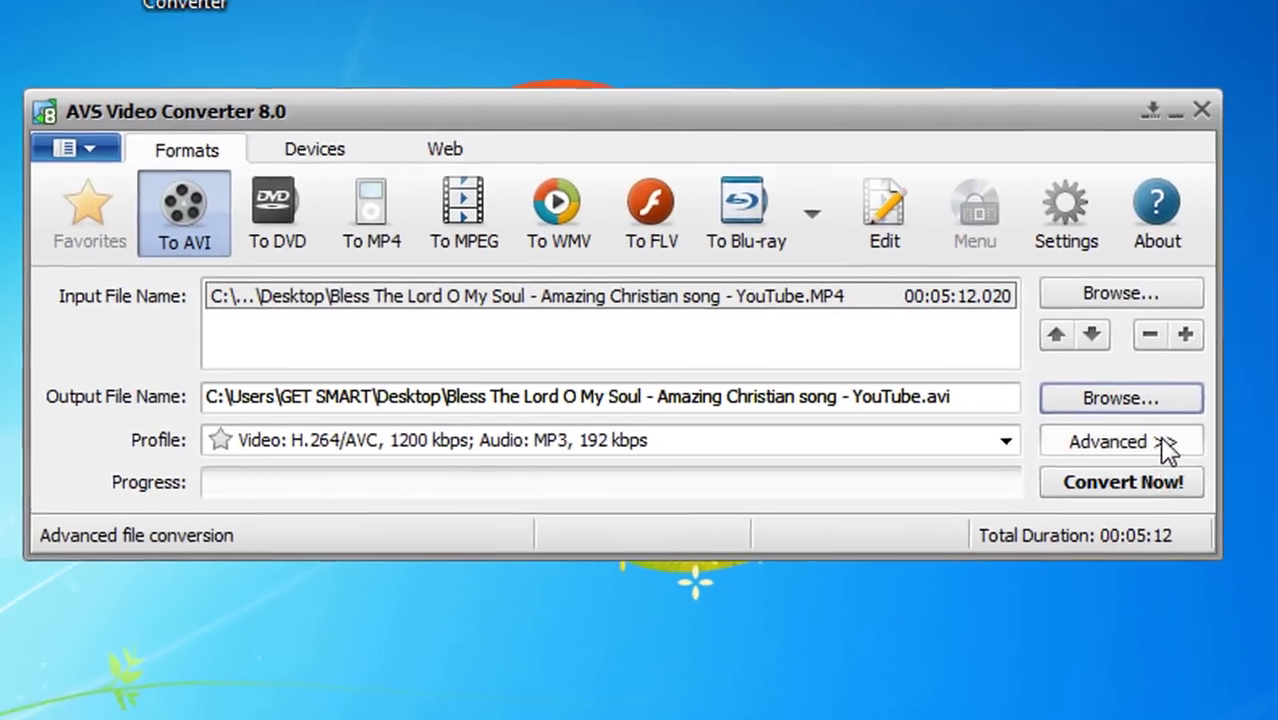
Step: Set the video codec to MPEG4 (DivX/Xvid compatible) with a 720 x 480 frame size
{"action": "left_click", "coordinate": [1196, 456]}
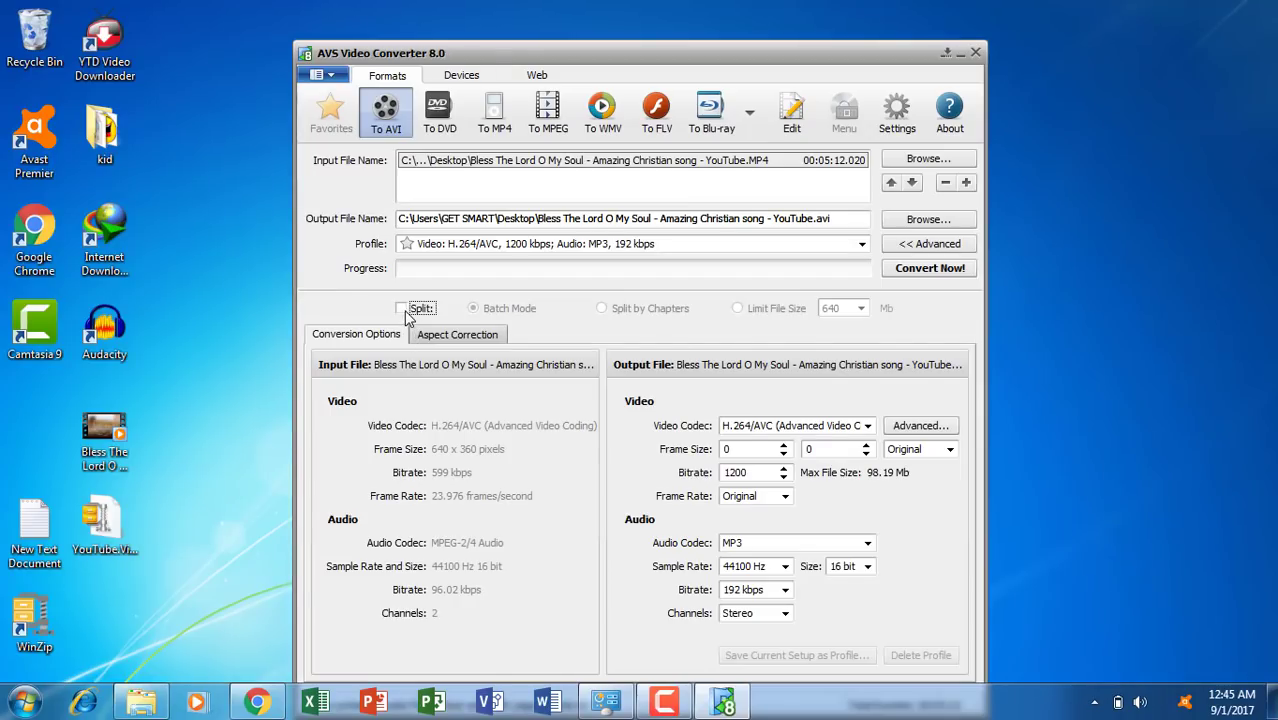
{"action": "left_click", "coordinate": [402, 309]}
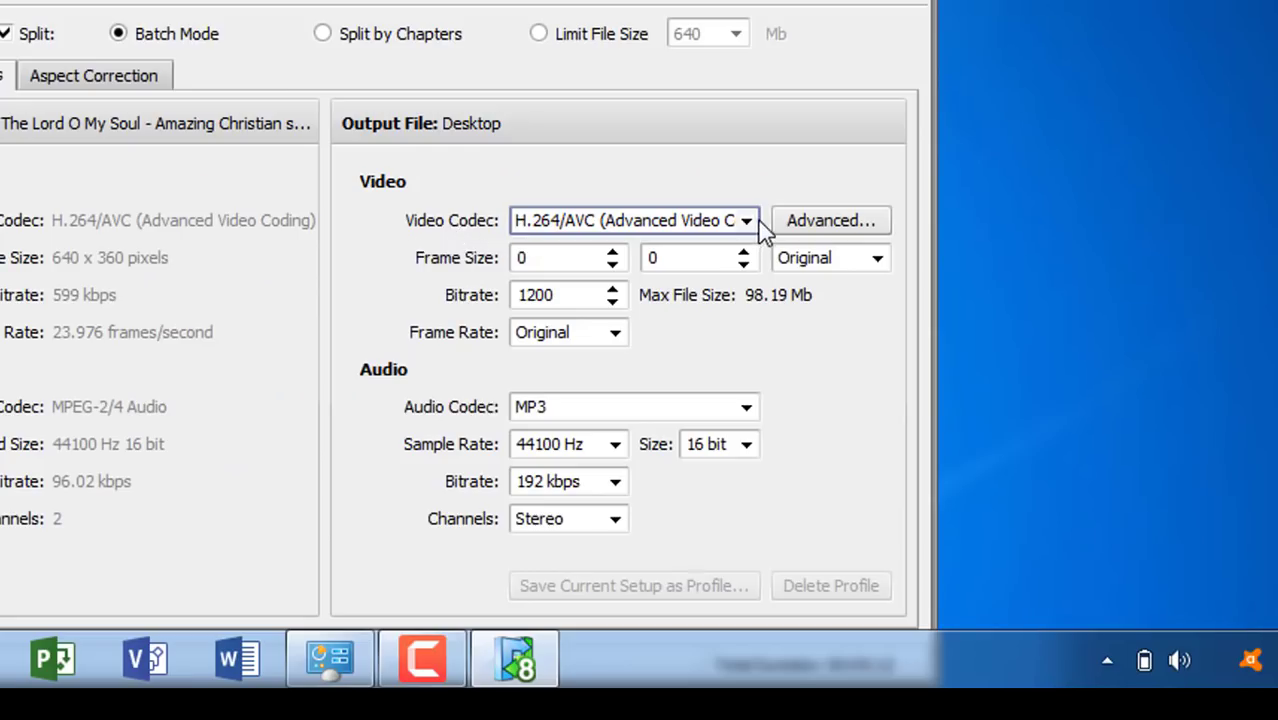
{"action": "left_click", "coordinate": [746, 222]}
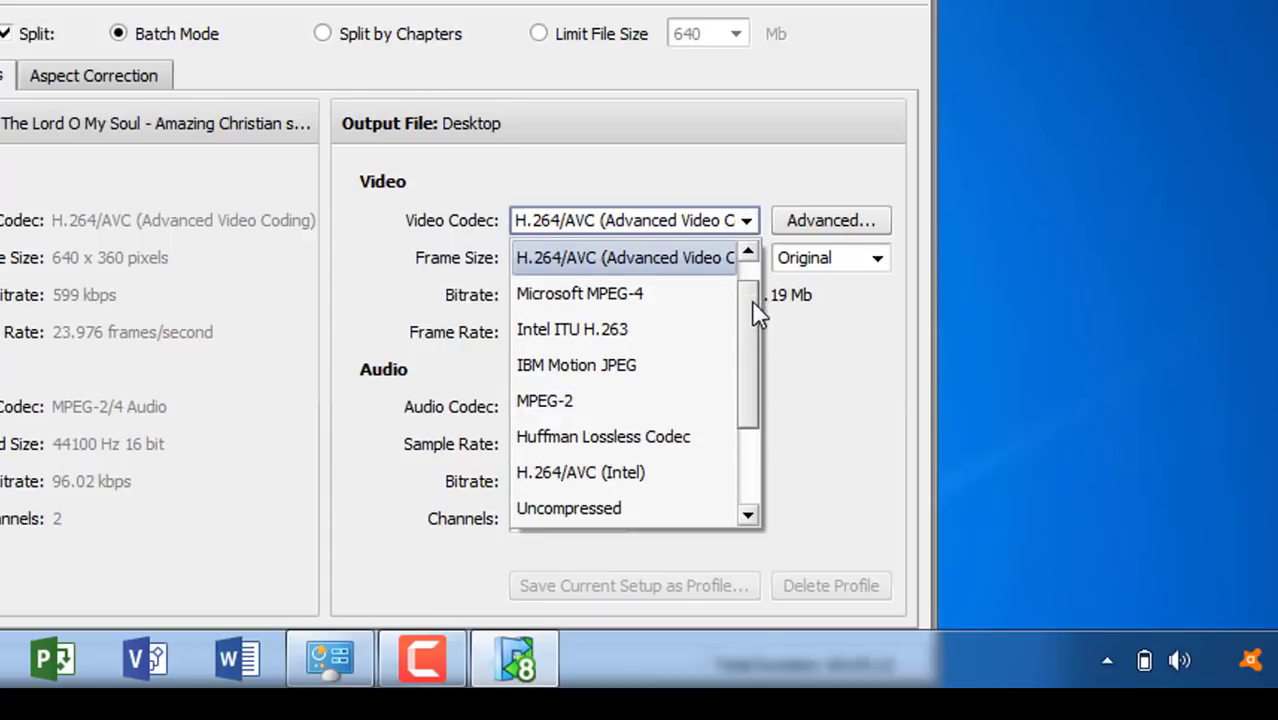
{"action": "scroll", "coordinate": [748, 340], "scroll_direction": "up", "scroll_amount": 1}
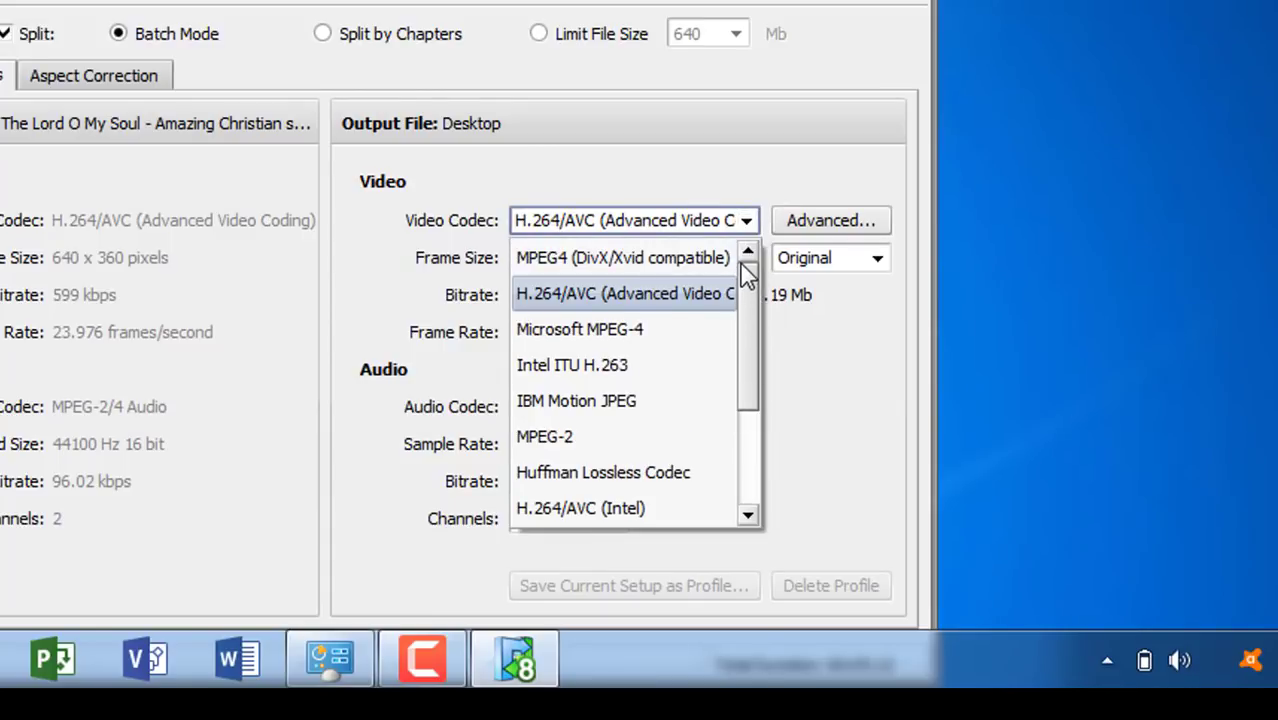
{"action": "left_click", "coordinate": [630, 260]}
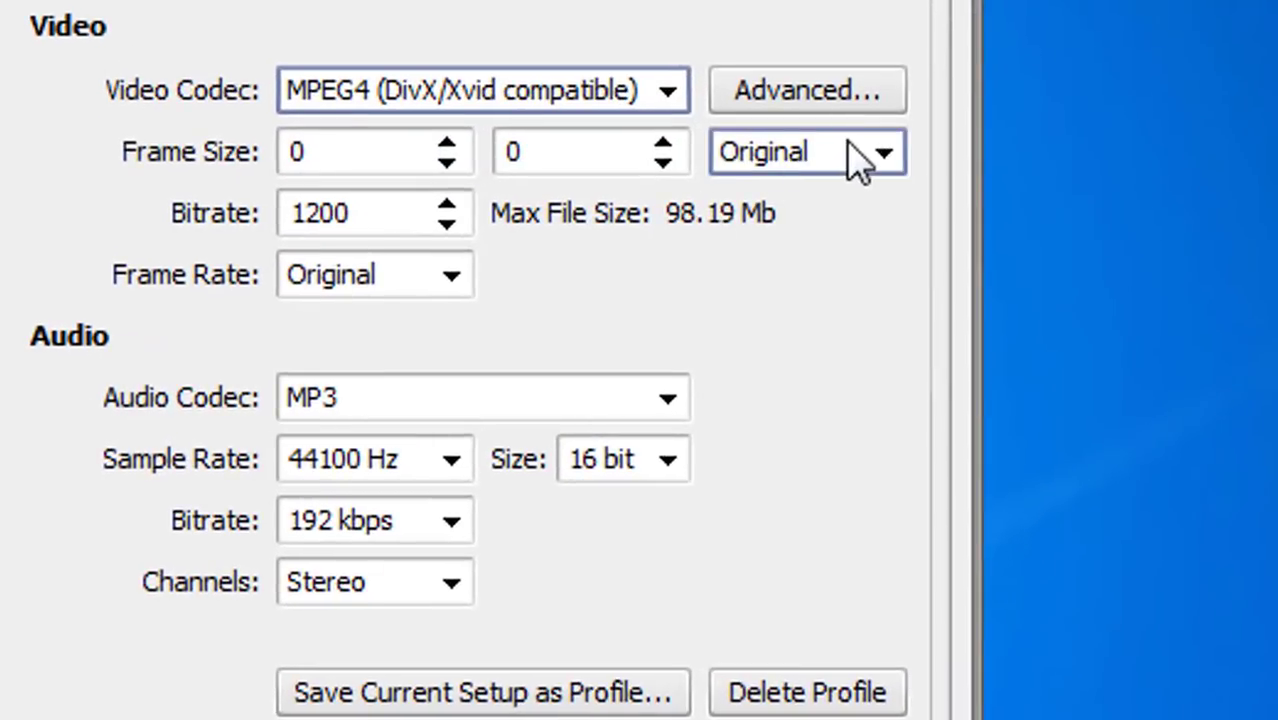
{"action": "left_click", "coordinate": [888, 172]}
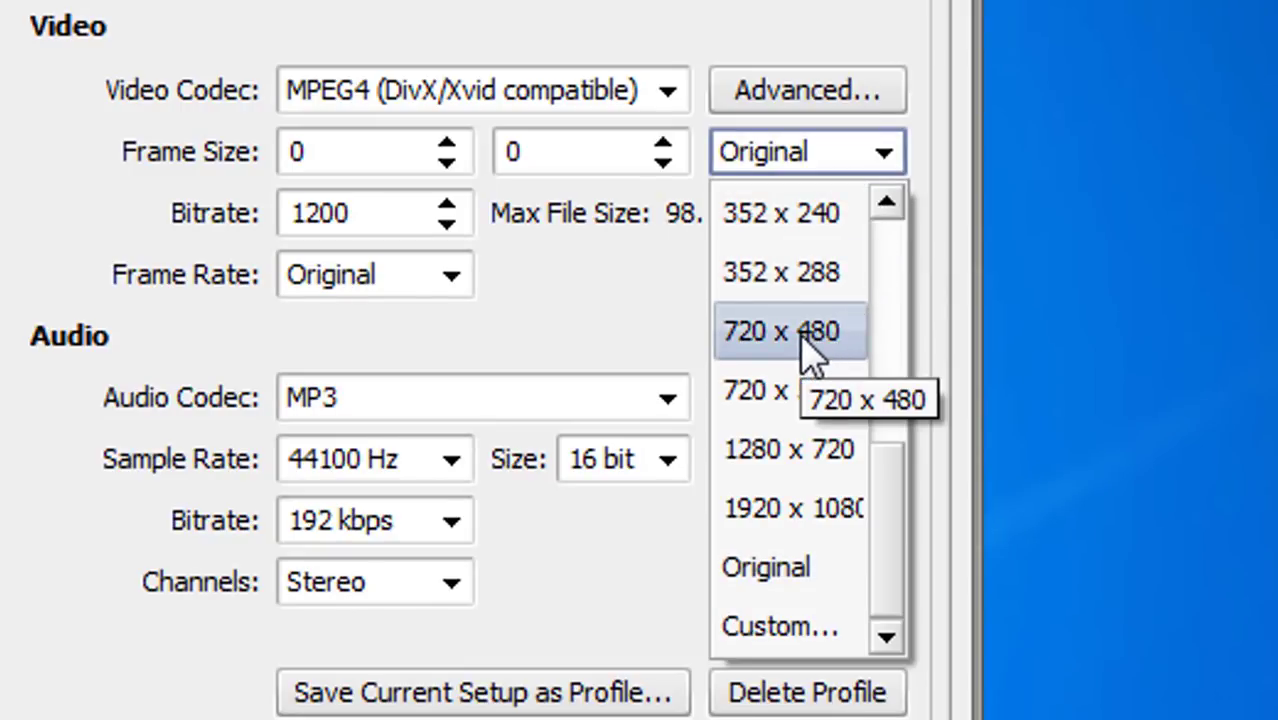
{"action": "left_click", "coordinate": [830, 342]}
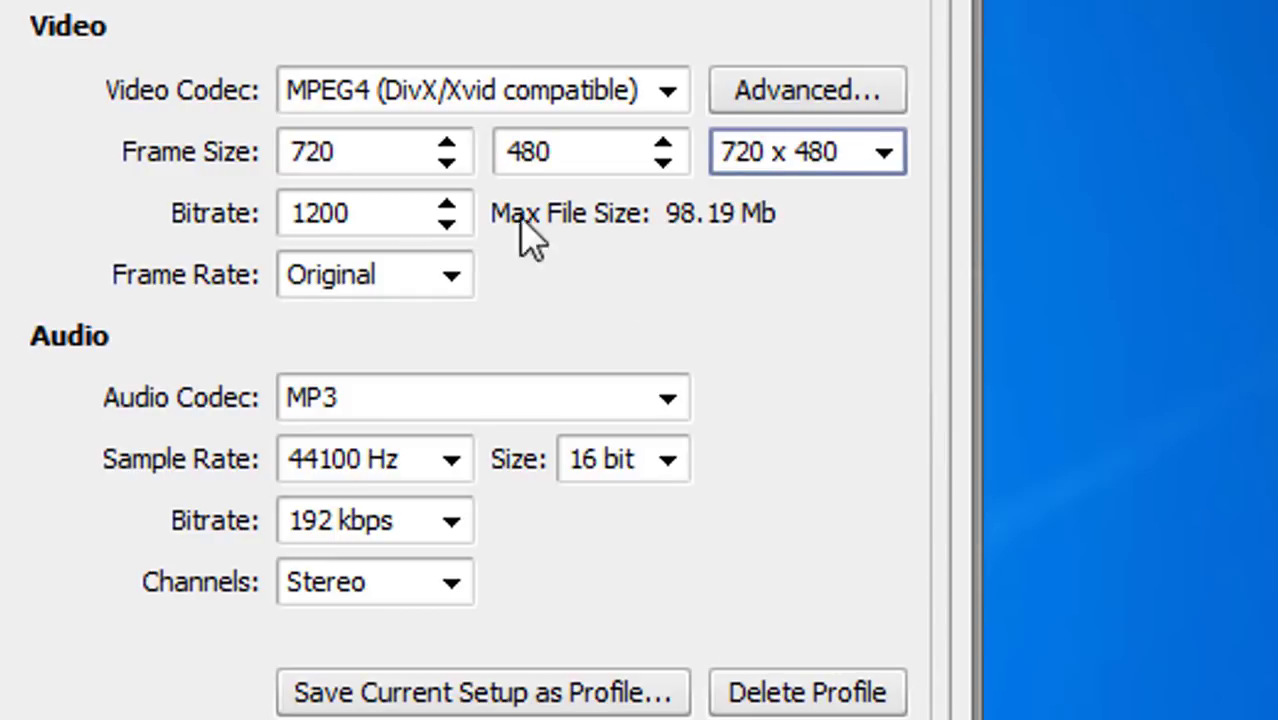
Step: Change the video bitrate from 1200 to 1000
{"action": "left_click", "coordinate": [210, 215]}
{"action": "left_click", "coordinate": [288, 220]}
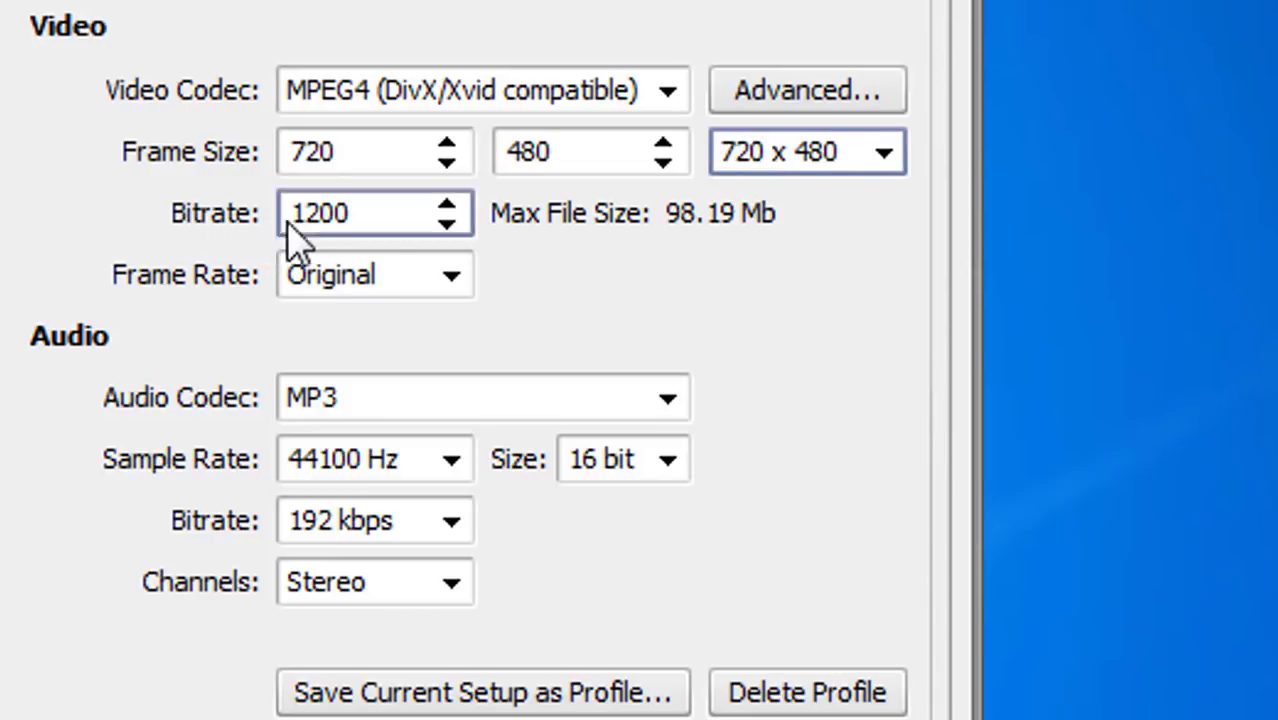
{"action": "double_click", "coordinate": [393, 218]}
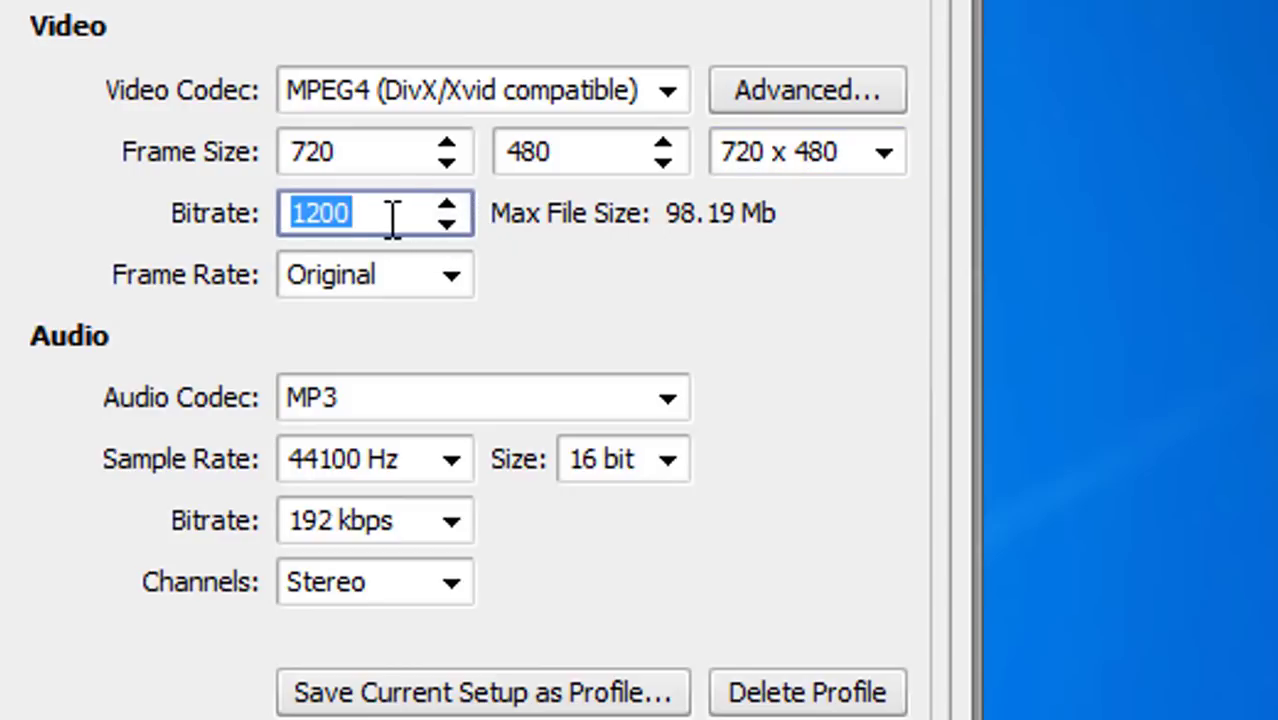
{"action": "type", "text": "1"}
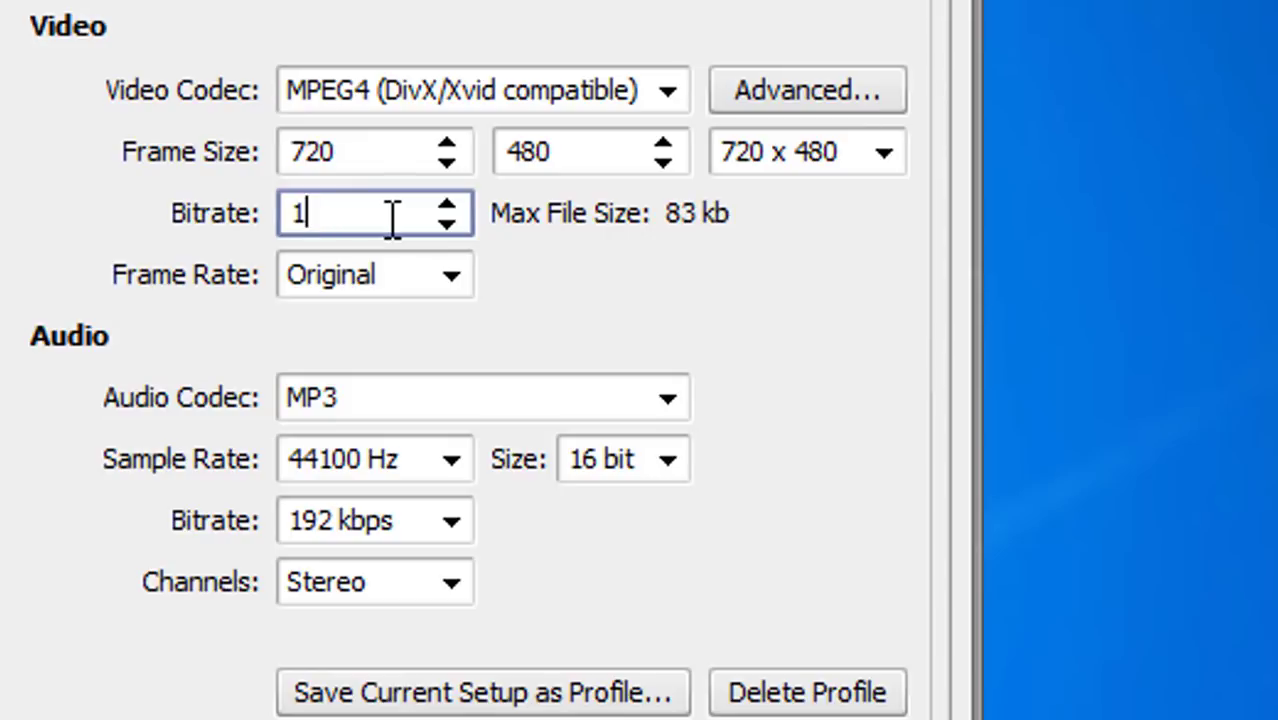
{"action": "type", "text": "000"}
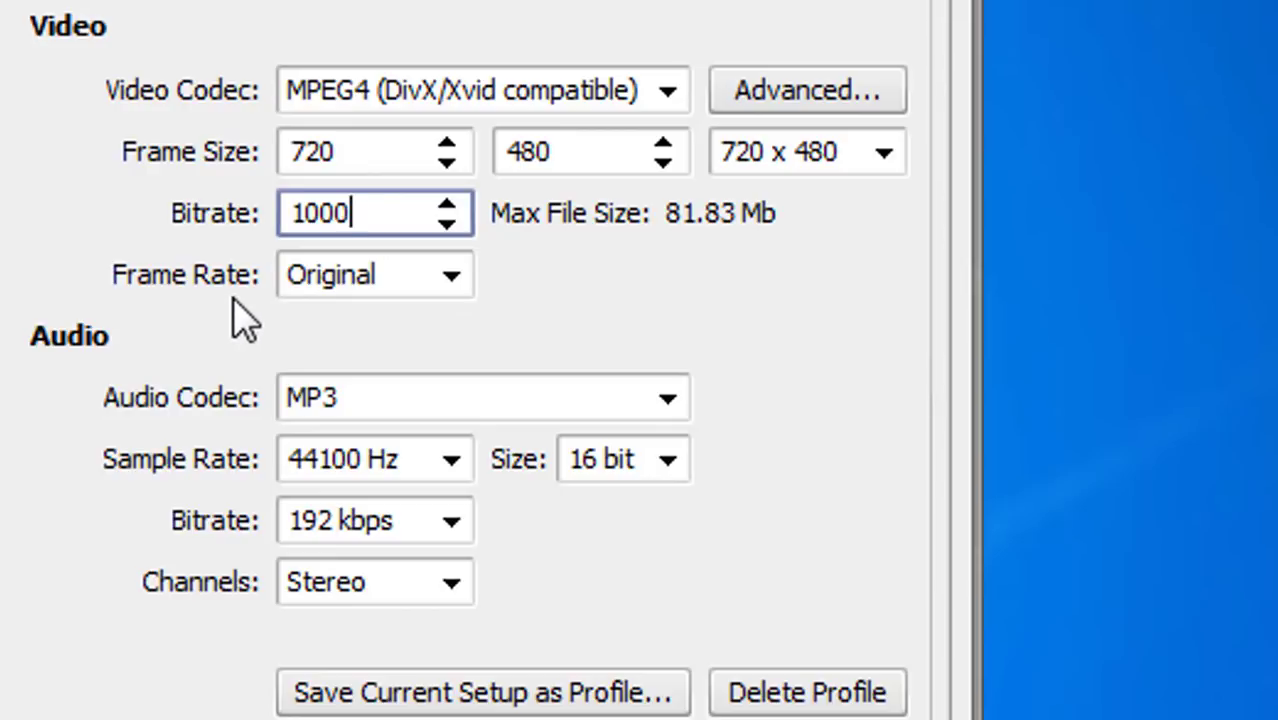
Step: Set the frame rate to 30 fps and keep MP3 as the audio codec
{"action": "left_click", "coordinate": [458, 284]}
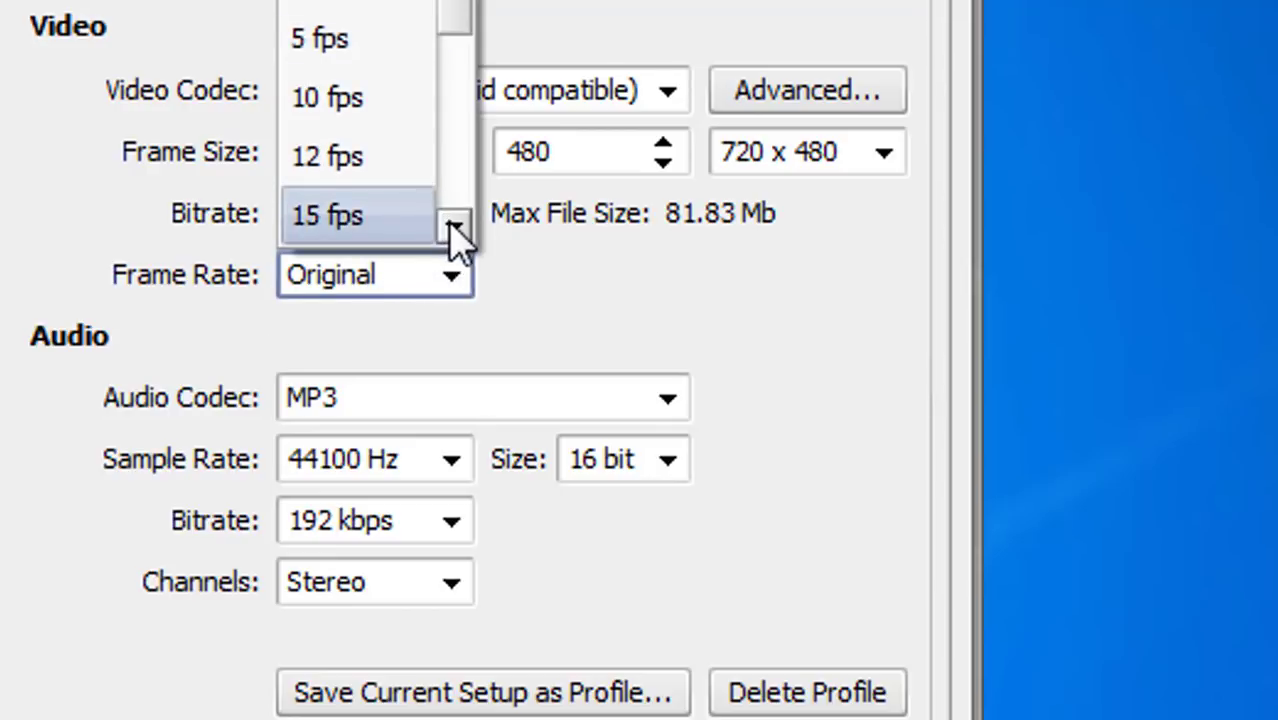
{"action": "left_click", "coordinate": [455, 230]}
{"action": "left_click", "coordinate": [455, 230]}
{"action": "left_click", "coordinate": [455, 230]}
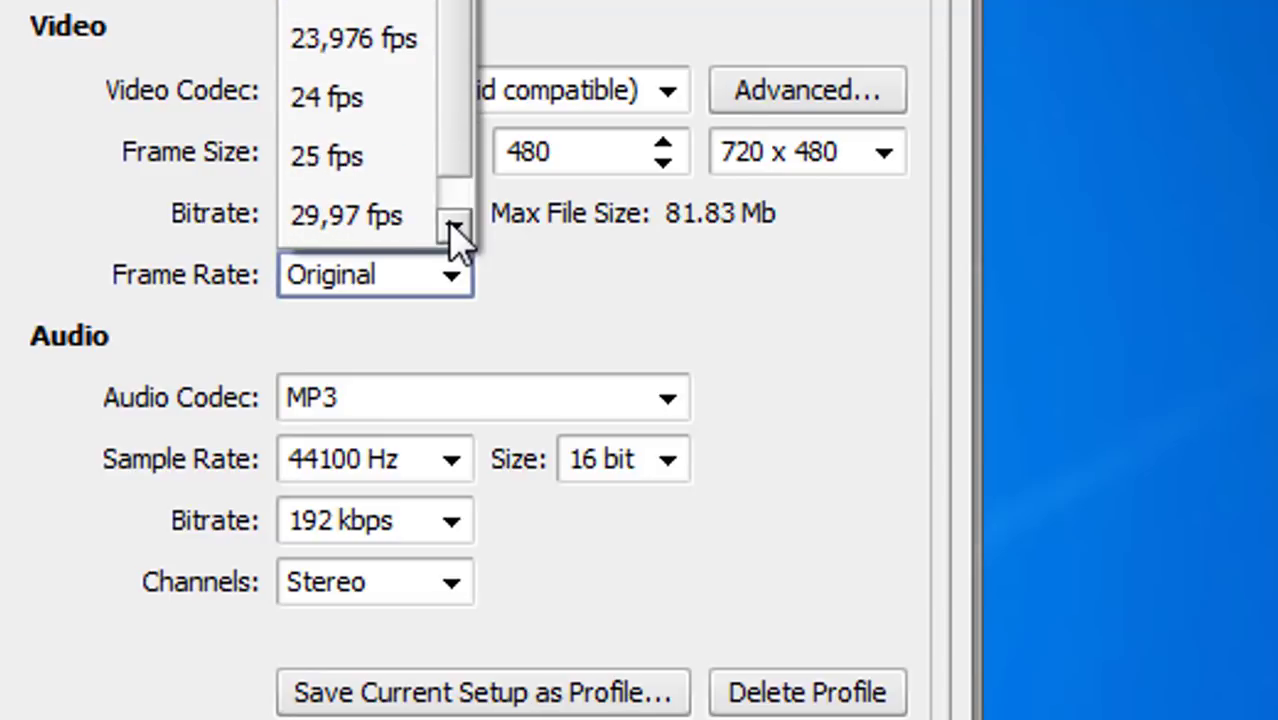
{"action": "left_click", "coordinate": [455, 230]}
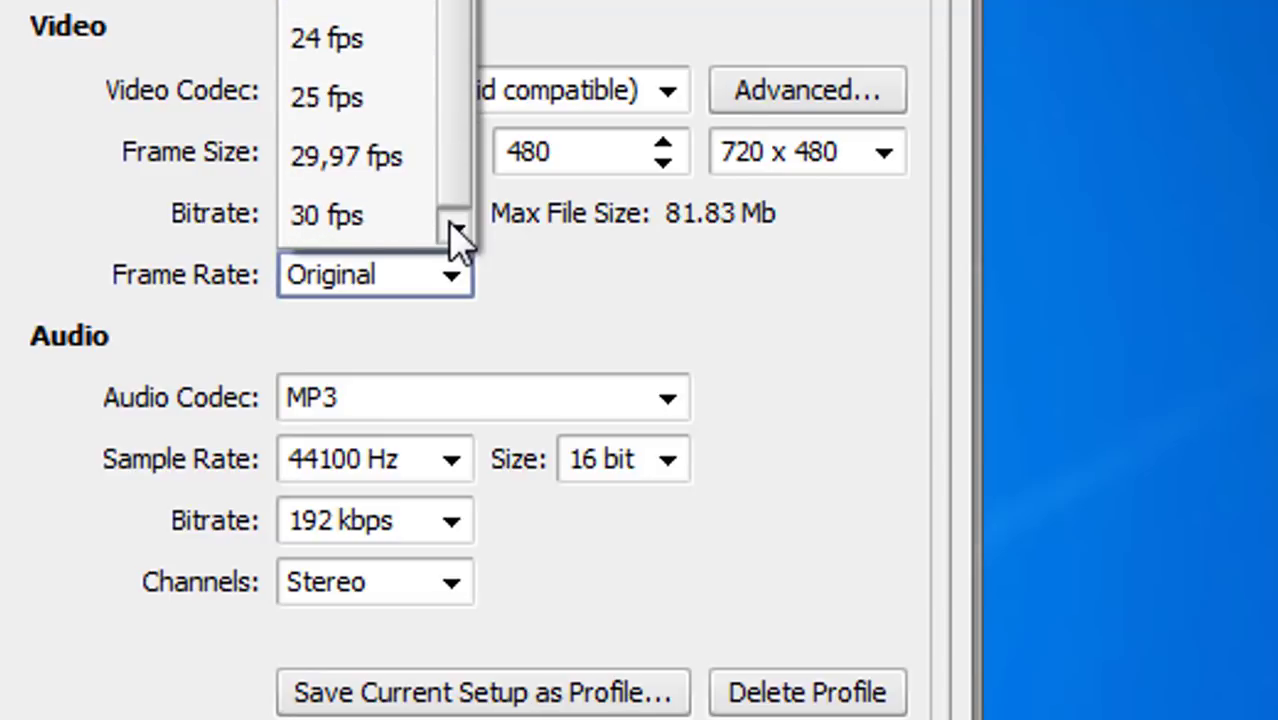
{"action": "left_click", "coordinate": [385, 243]}
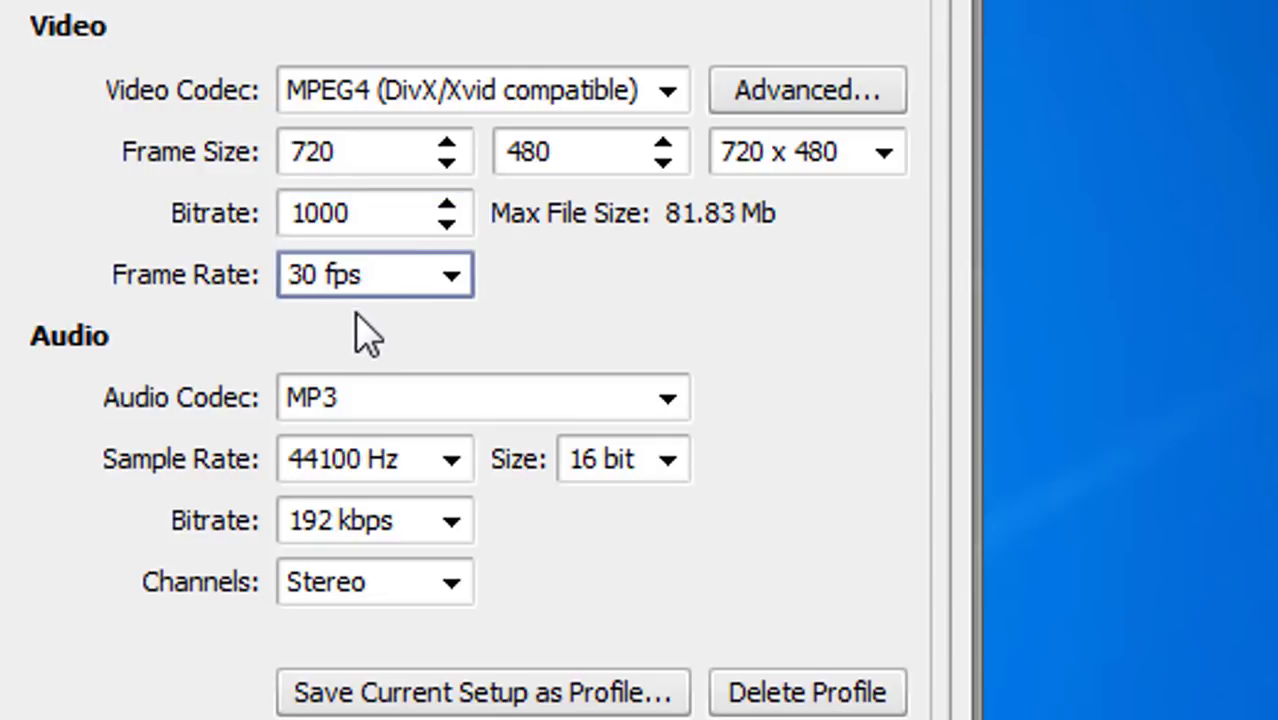
{"action": "left_click", "coordinate": [410, 400]}
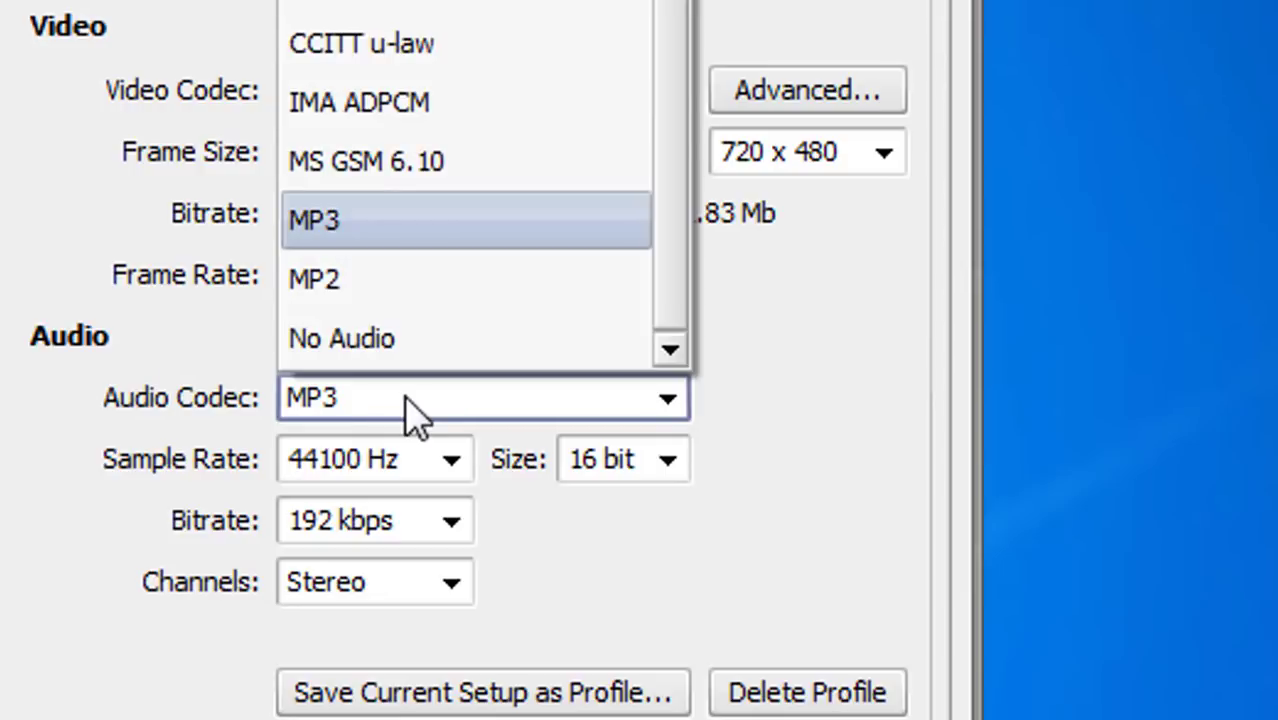
{"action": "left_click", "coordinate": [412, 410]}
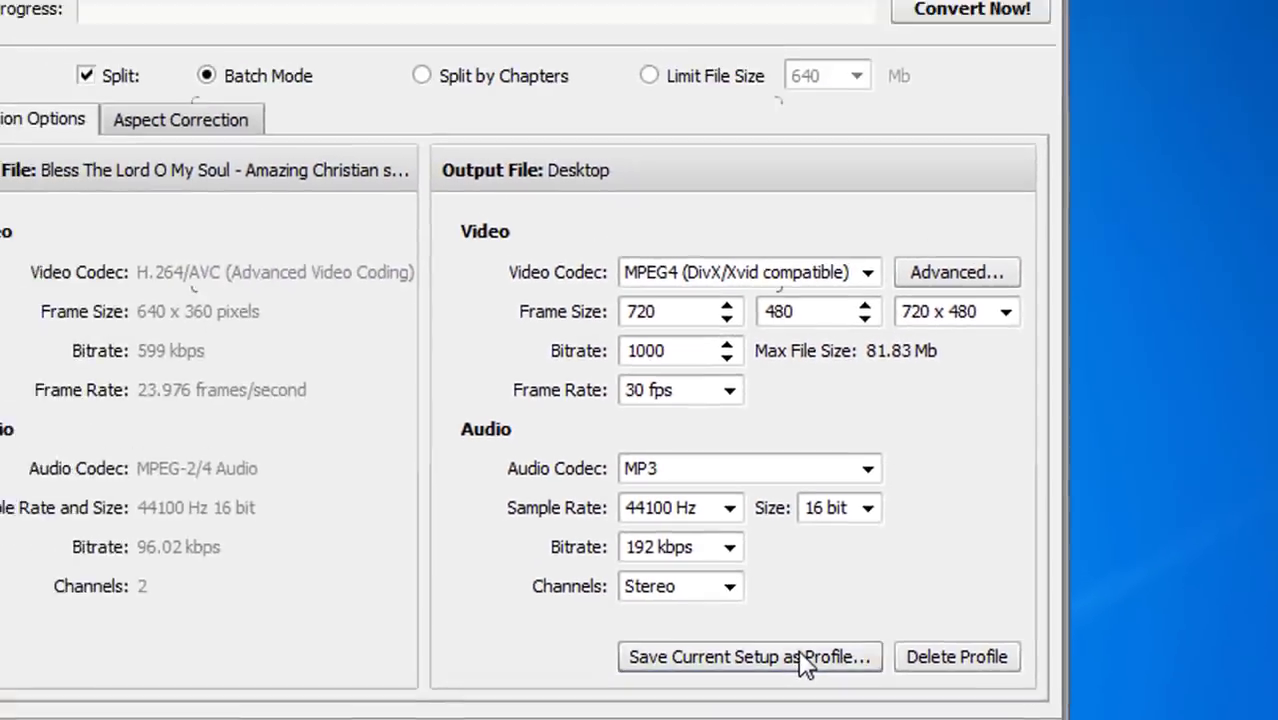
Step: Save the current settings as profile 'car dvd' and select it in the Profile list
{"action": "left_click", "coordinate": [535, 624]}
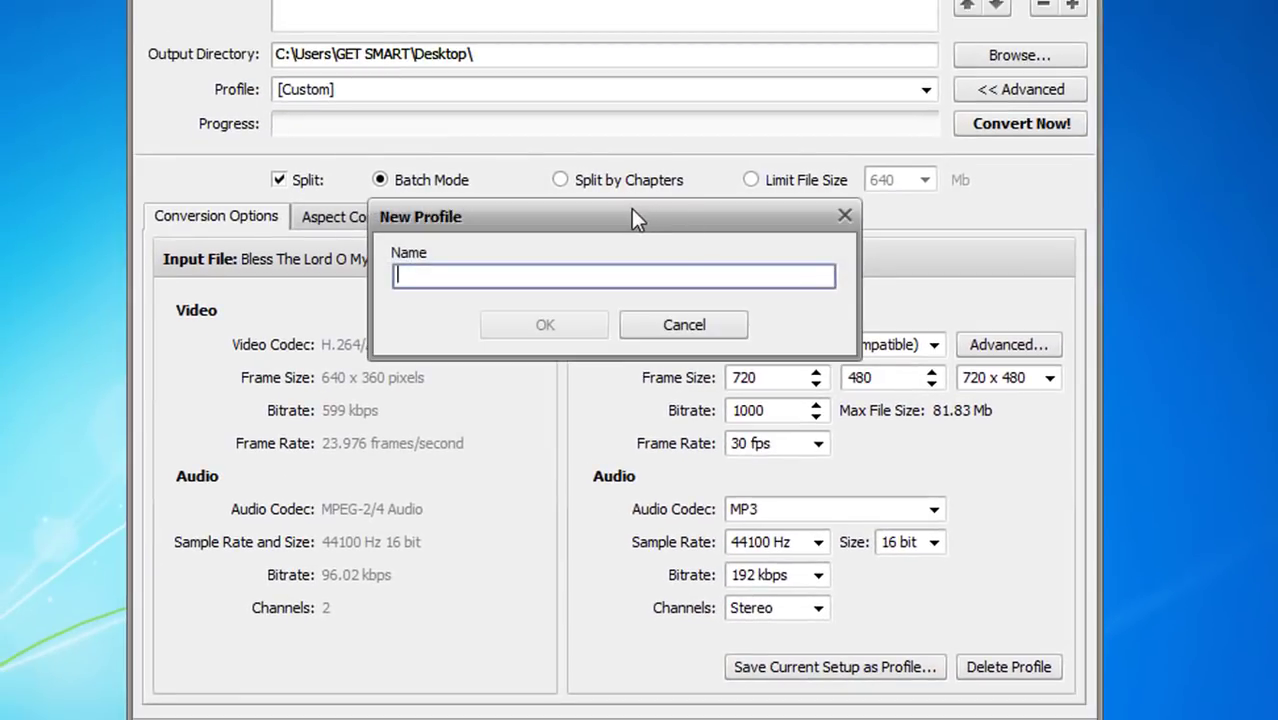
{"action": "type", "text": "car "}
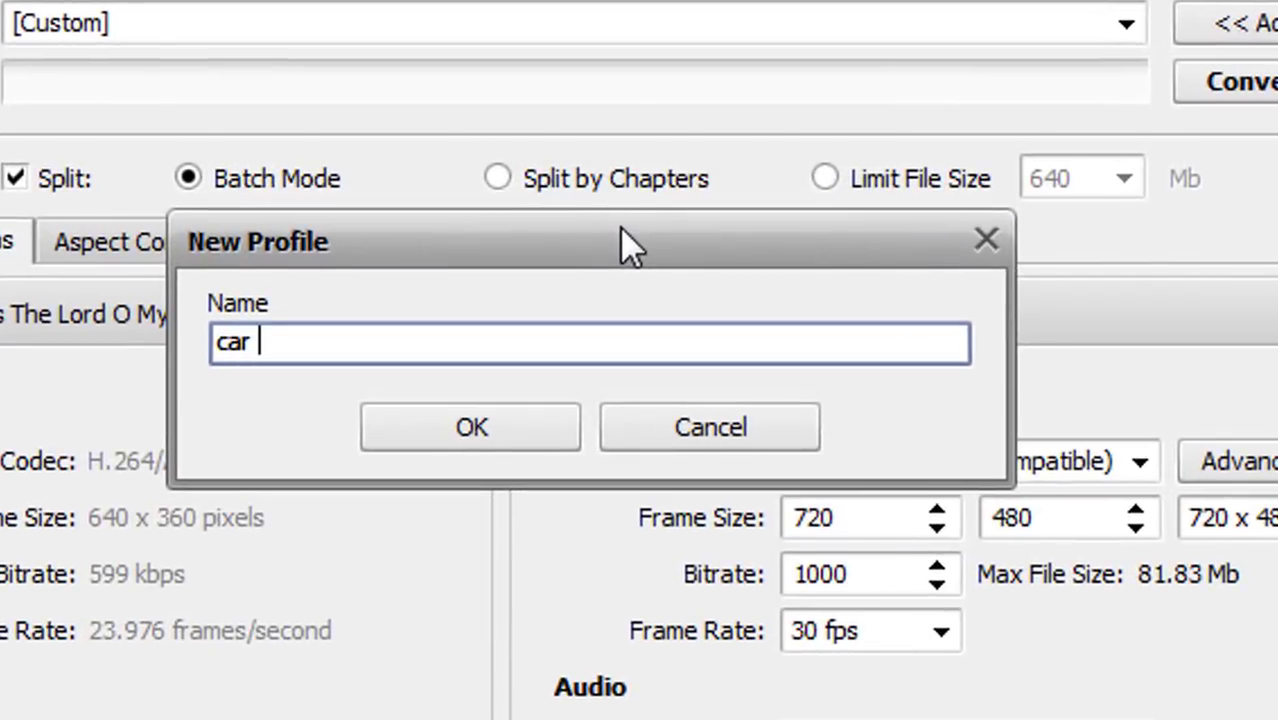
{"action": "type", "text": "dvd"}
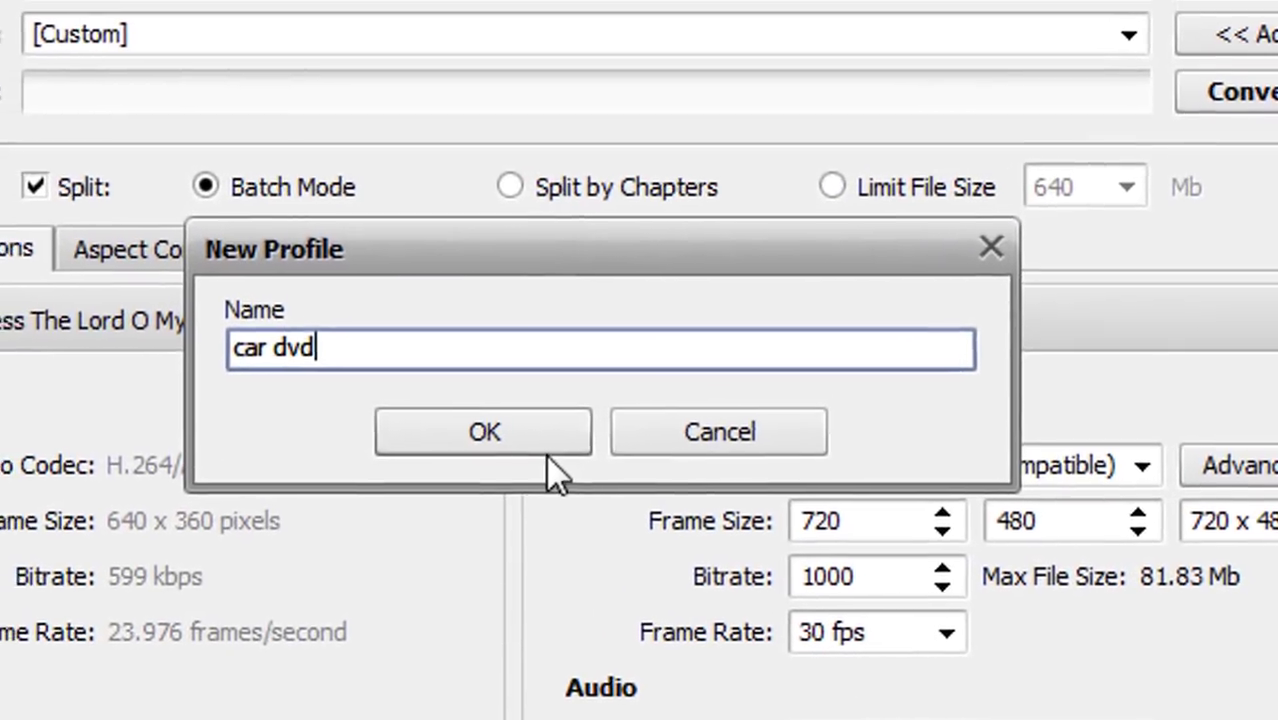
{"action": "left_click", "coordinate": [530, 440]}
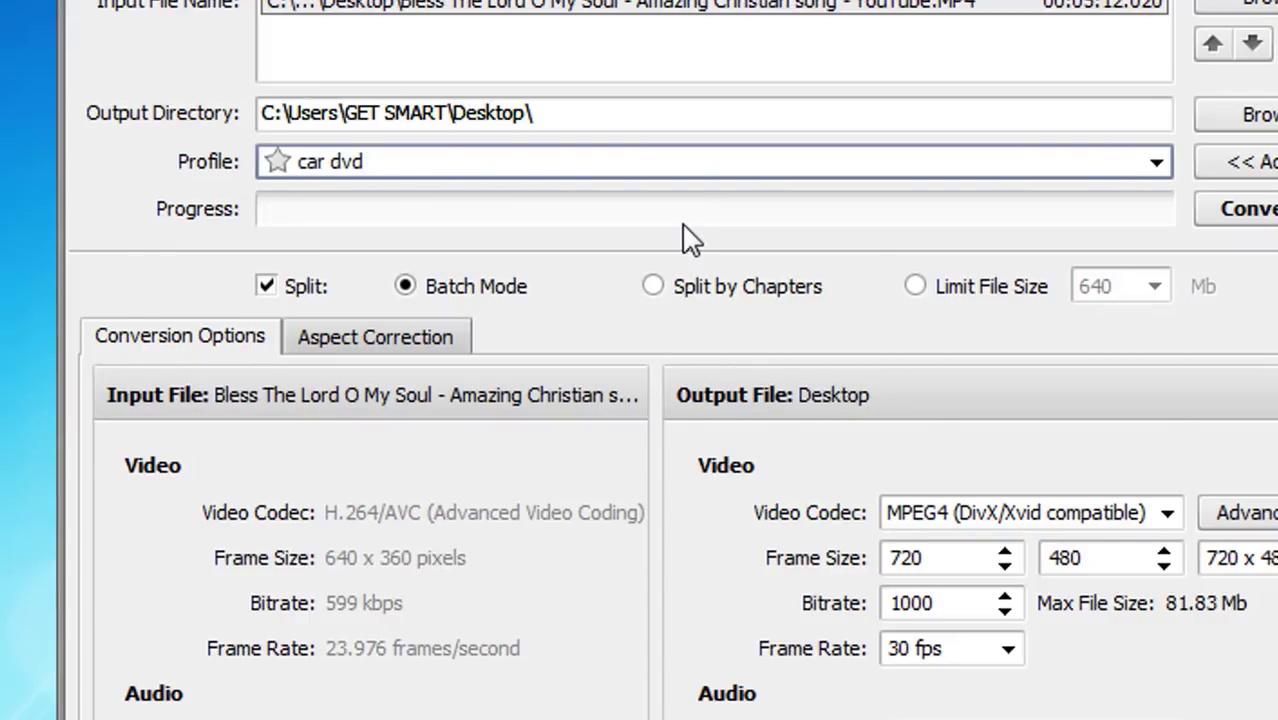
{"action": "left_click", "coordinate": [1153, 164]}
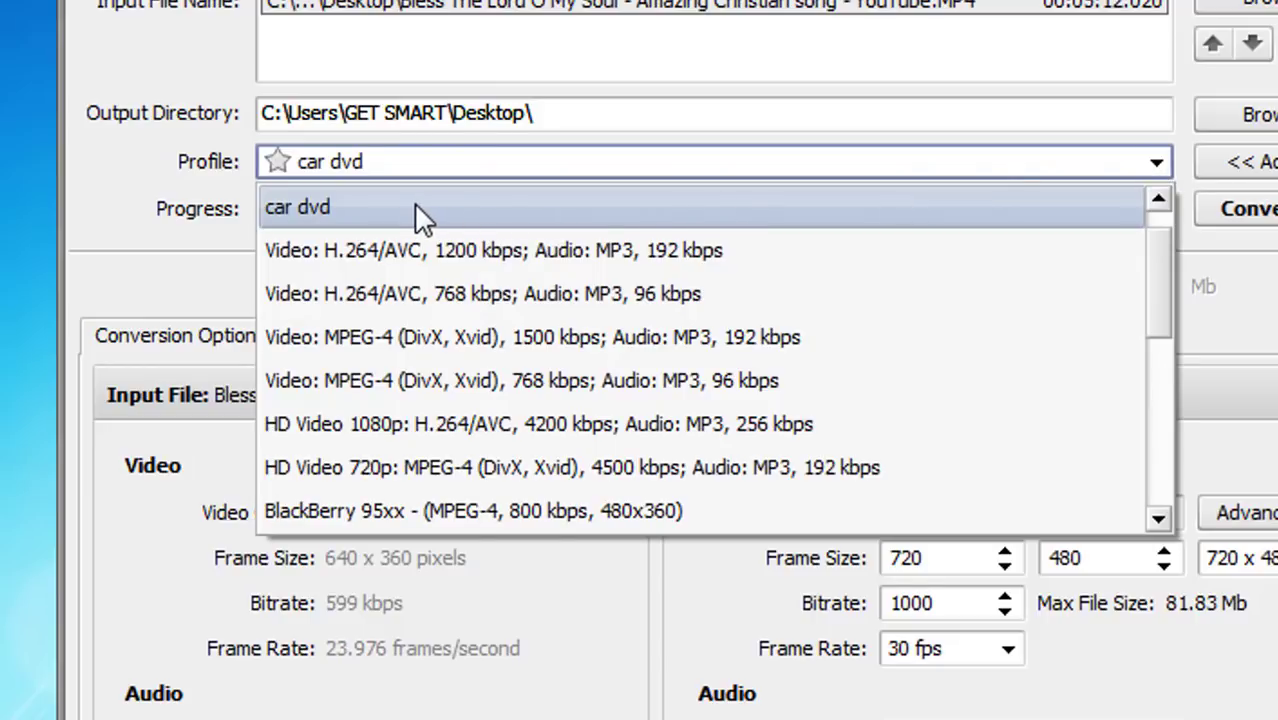
{"action": "left_click", "coordinate": [1012, 182]}
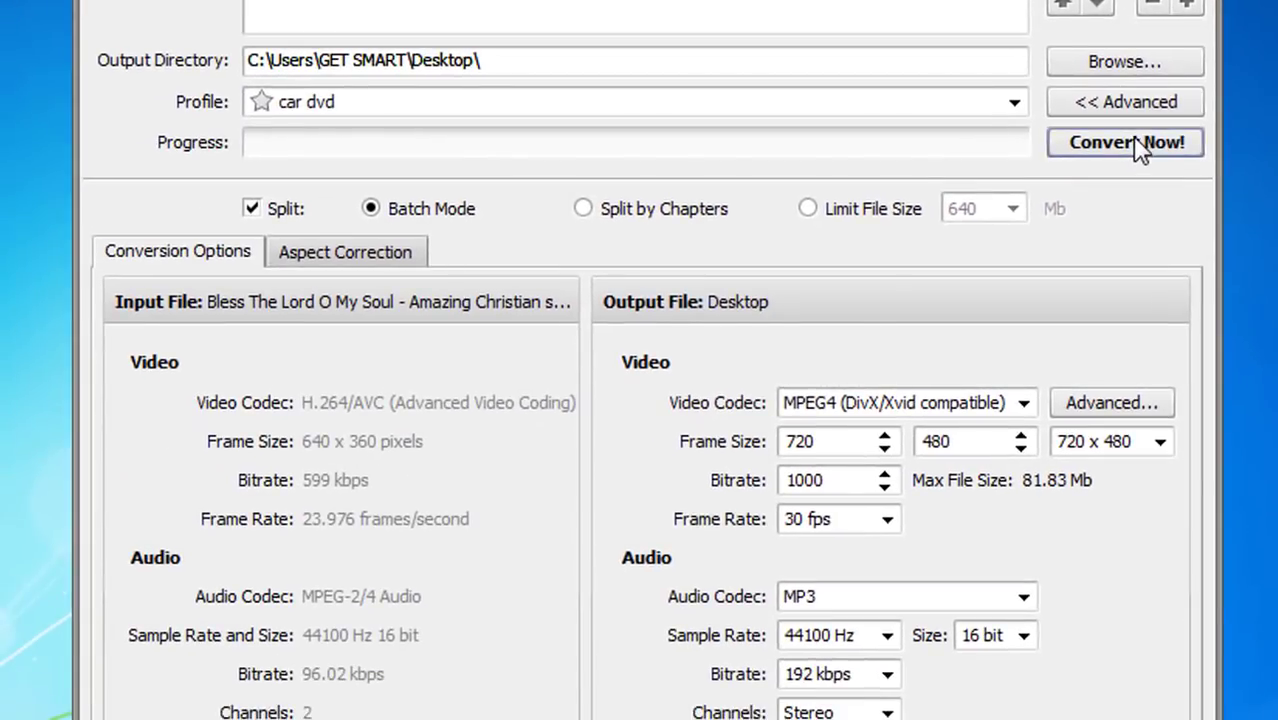
Step: Convert the song video into the non-empty Desktop folder, then close the converter when done
{"action": "left_click", "coordinate": [1127, 143]}
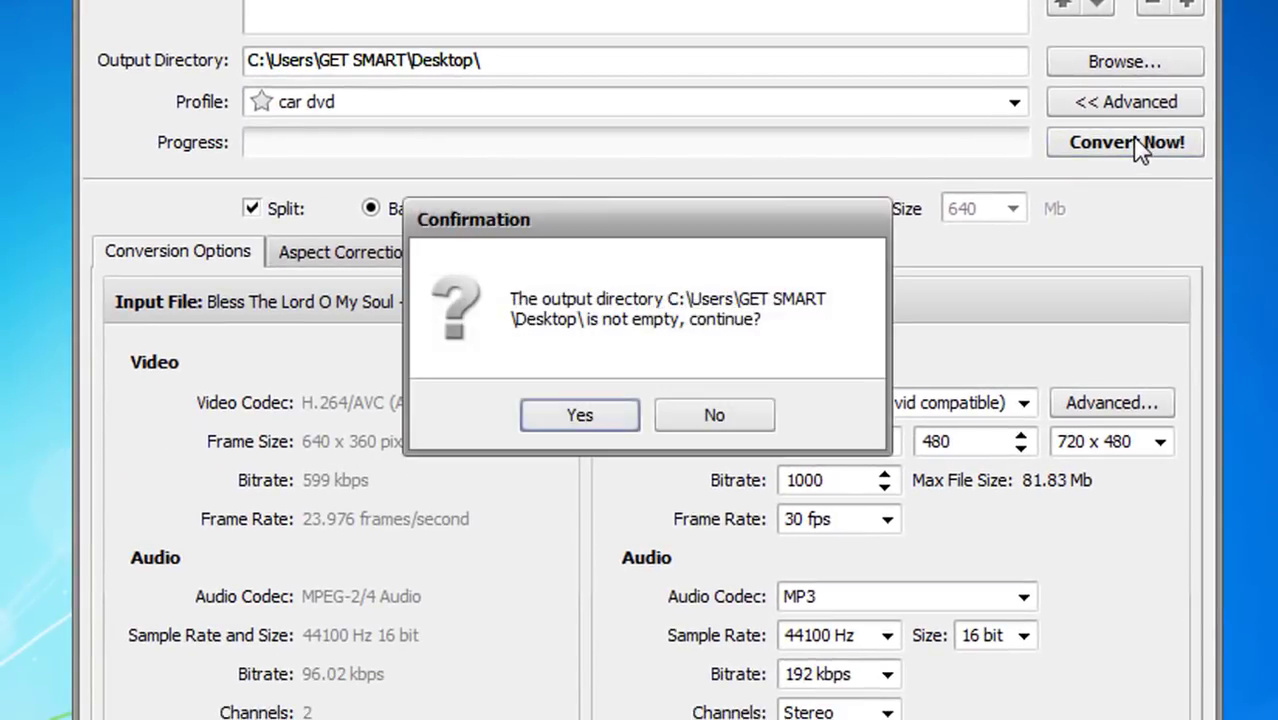
{"action": "left_click", "coordinate": [580, 418]}
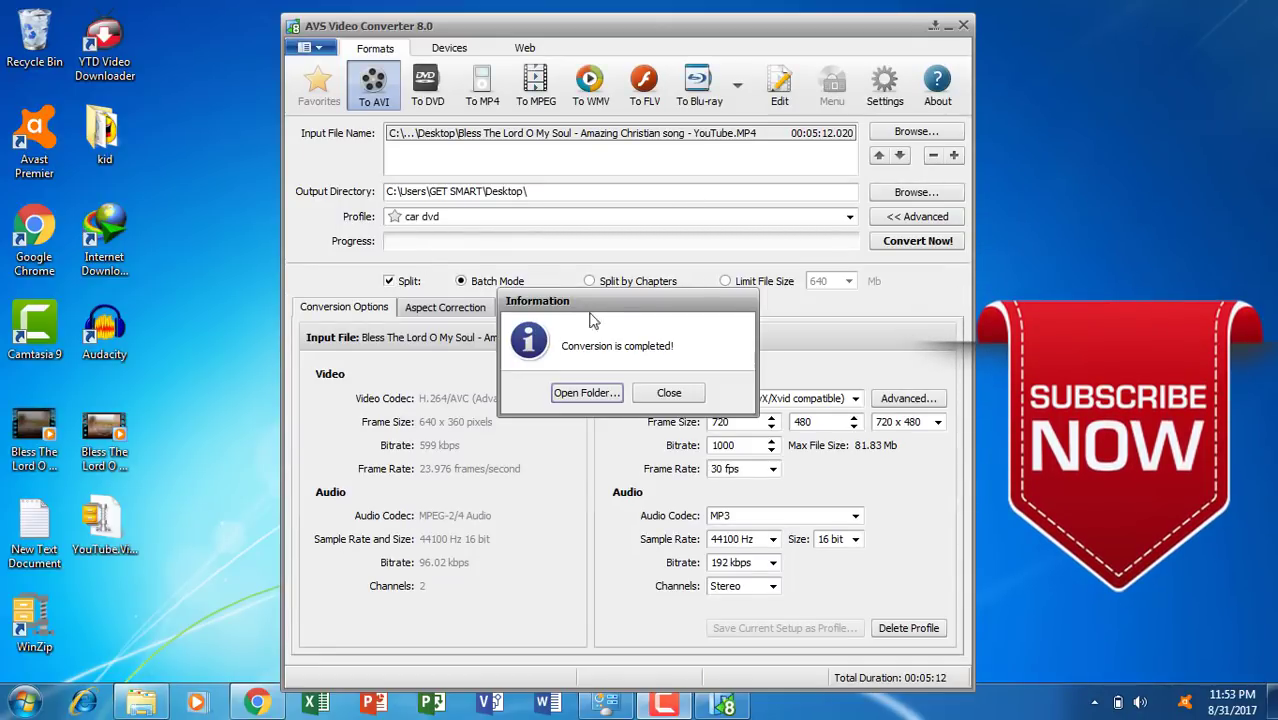
{"action": "left_click", "coordinate": [672, 394]}
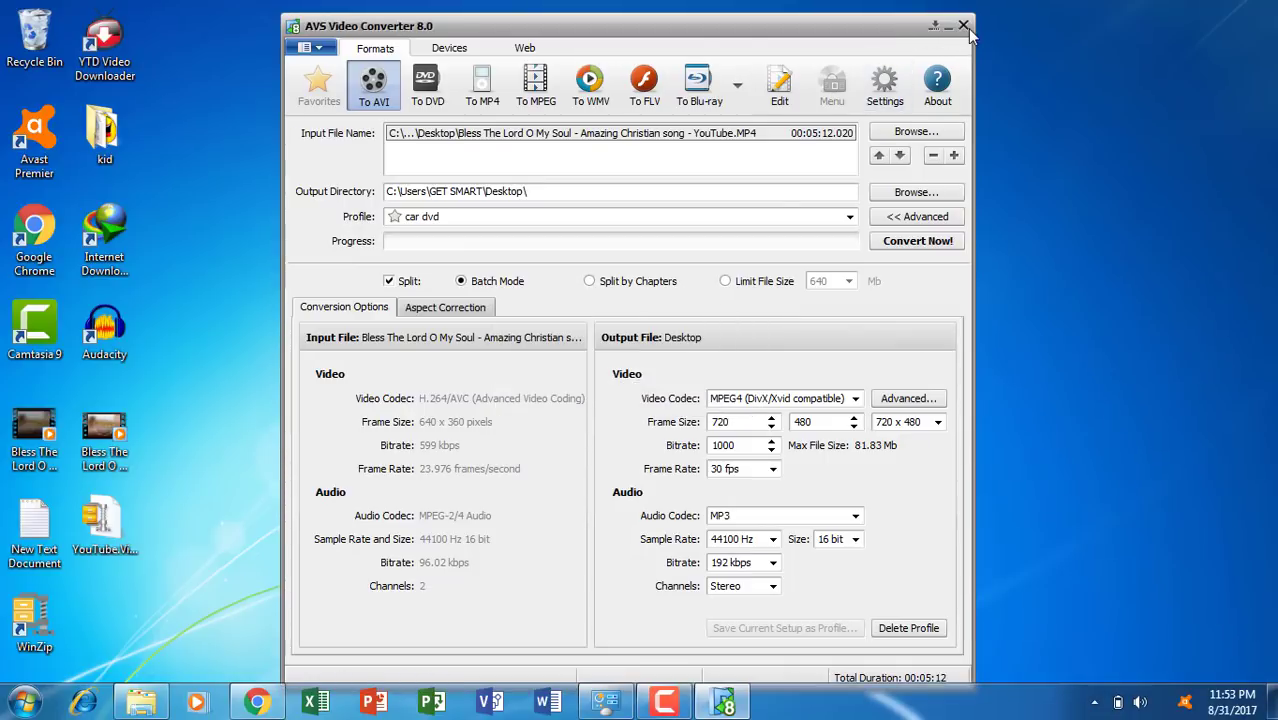
{"action": "key", "text": "alt+F4"}
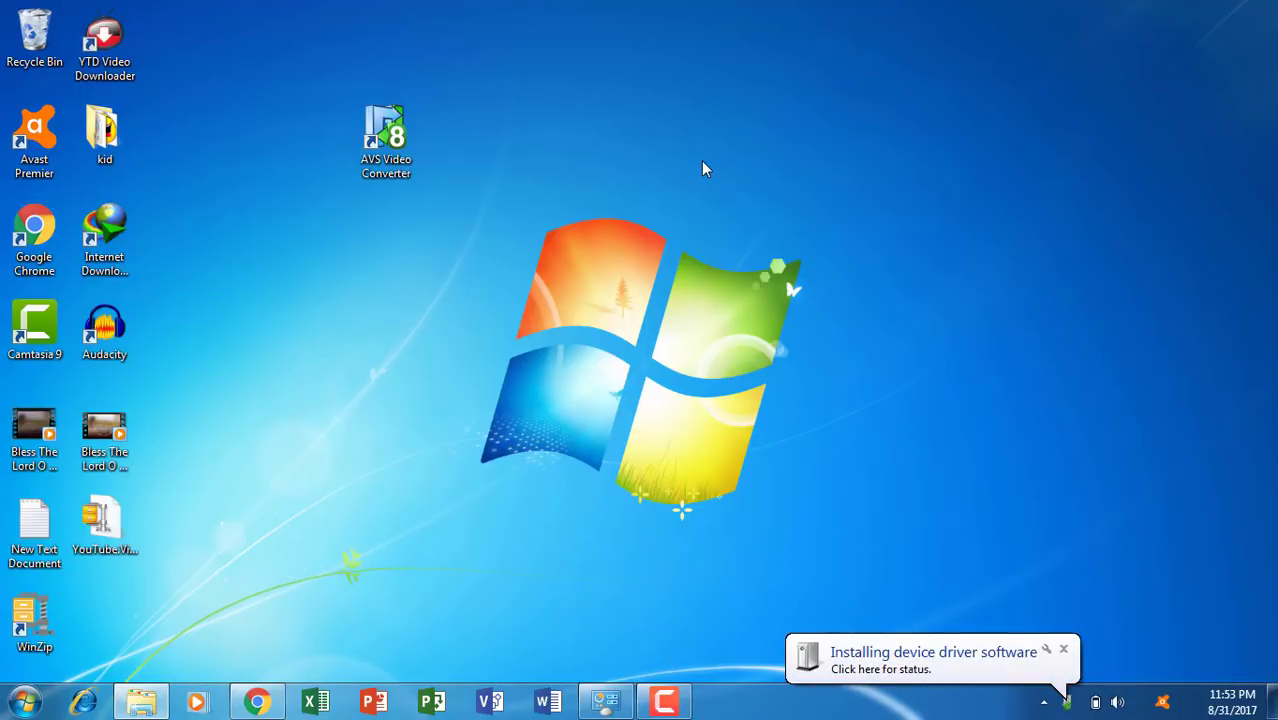
Step: Copy the converted AVI from the desktop, paste it onto MYDATA (F:), then return to Computer
{"action": "right_click", "coordinate": [50, 423]}
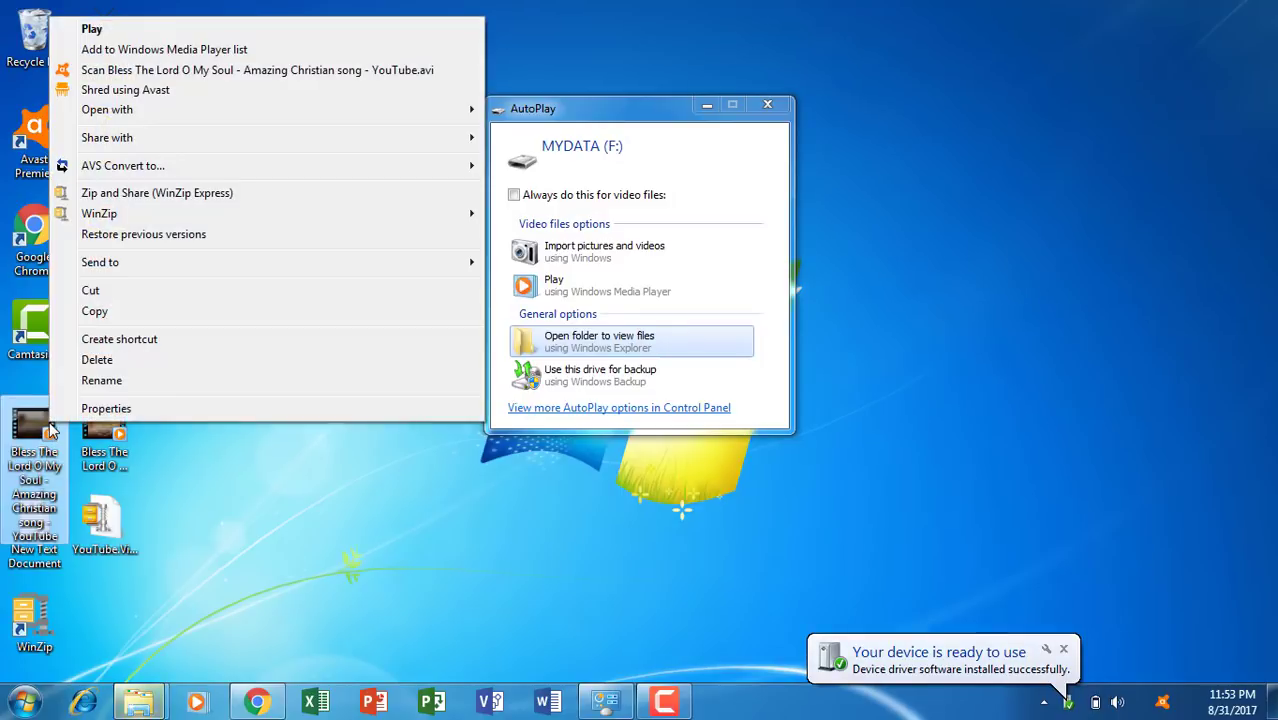
{"action": "left_click", "coordinate": [196, 313]}
{"action": "left_click", "coordinate": [580, 345]}
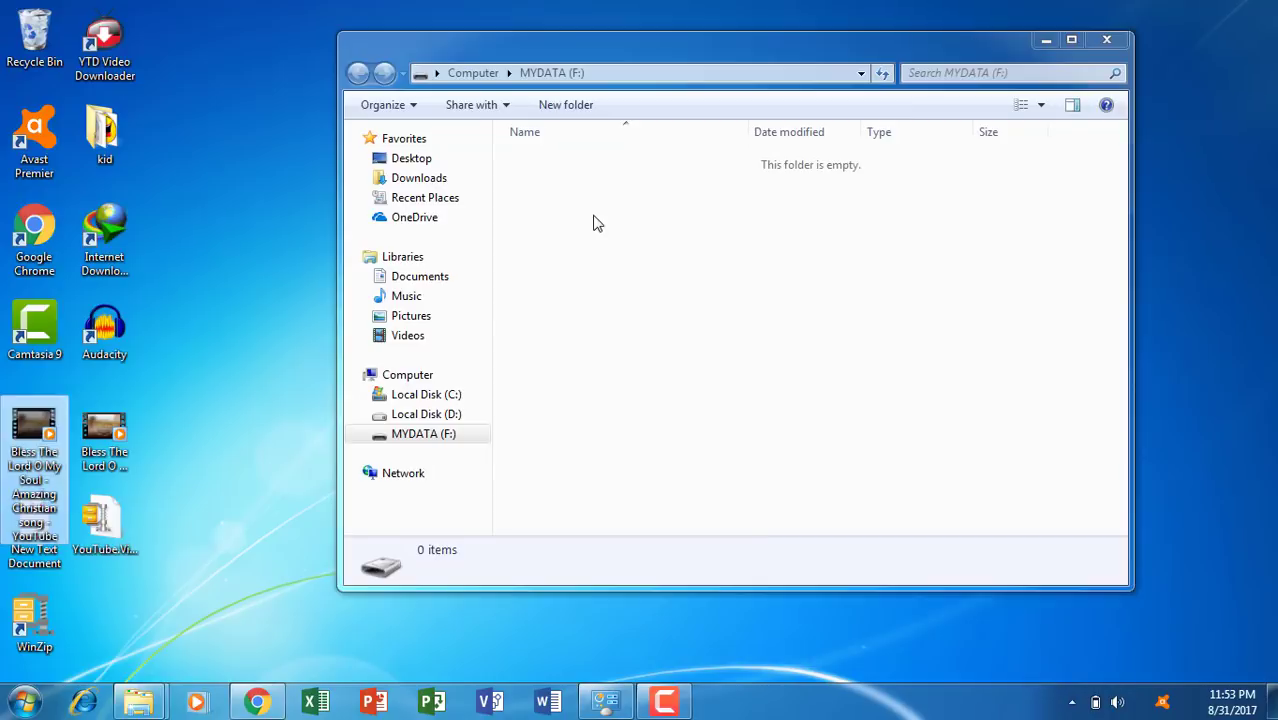
{"action": "right_click", "coordinate": [594, 219]}
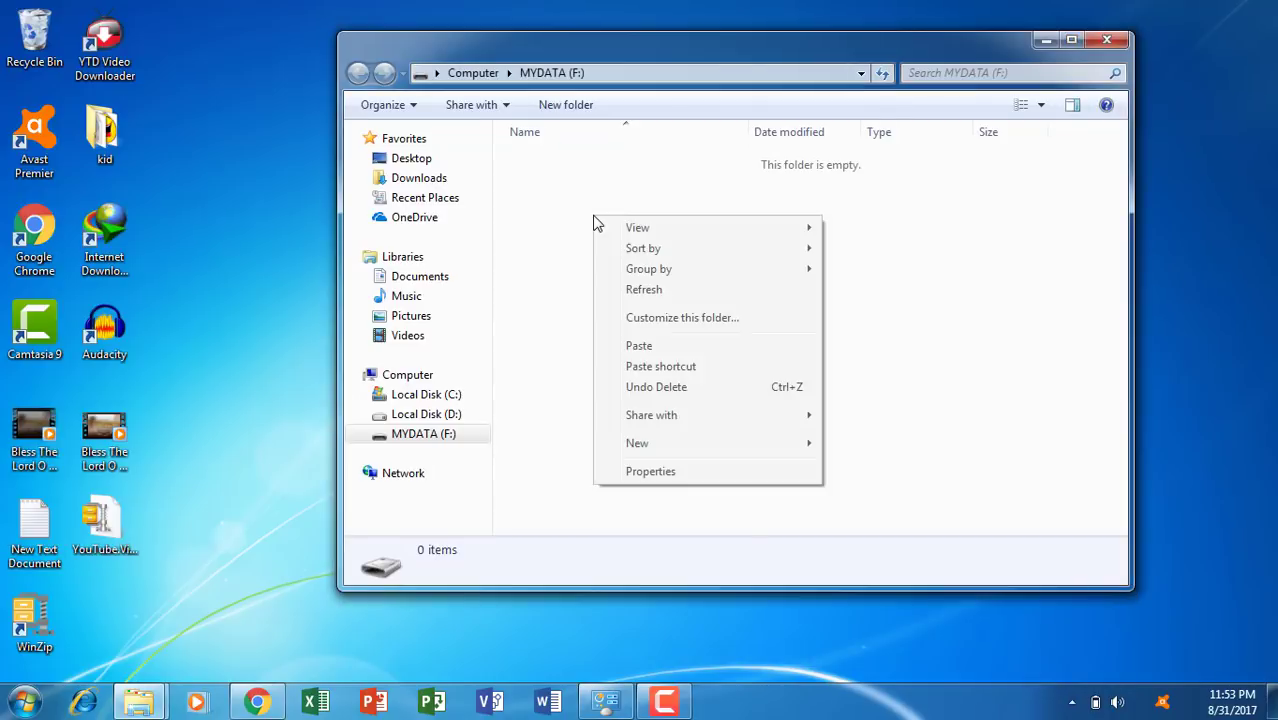
{"action": "left_click", "coordinate": [665, 345]}
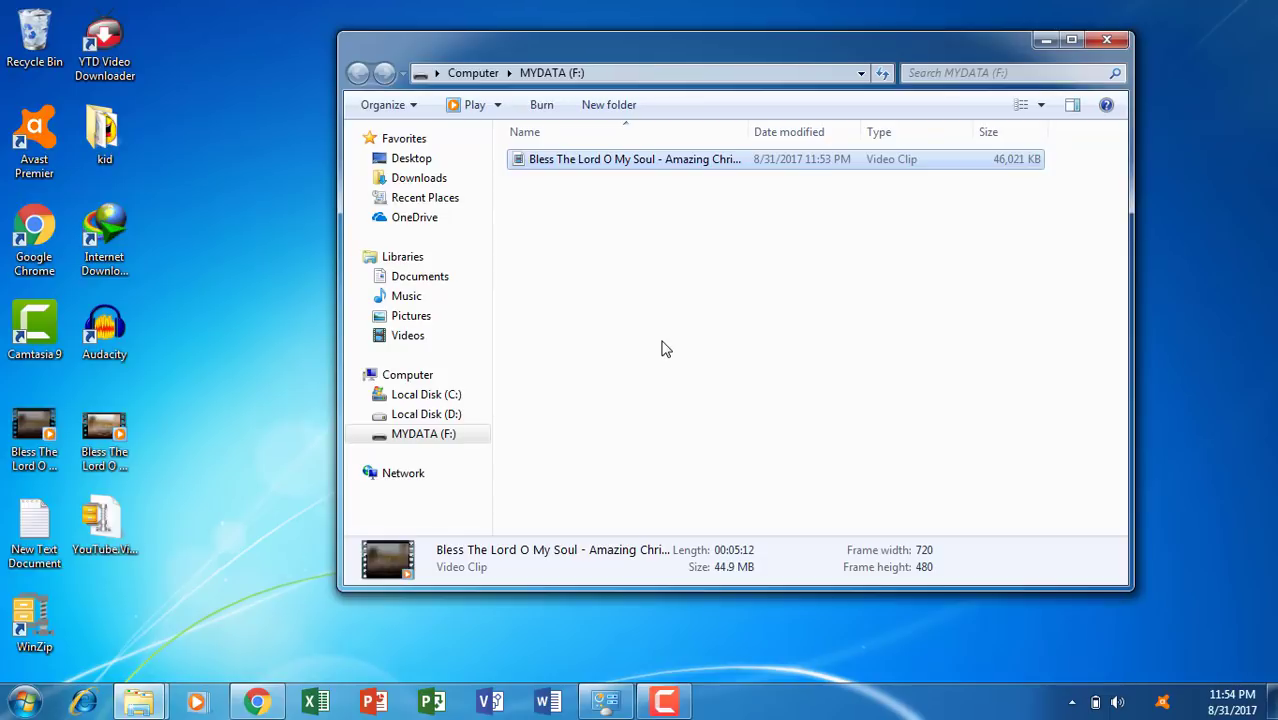
{"action": "key", "text": "alt+Up"}
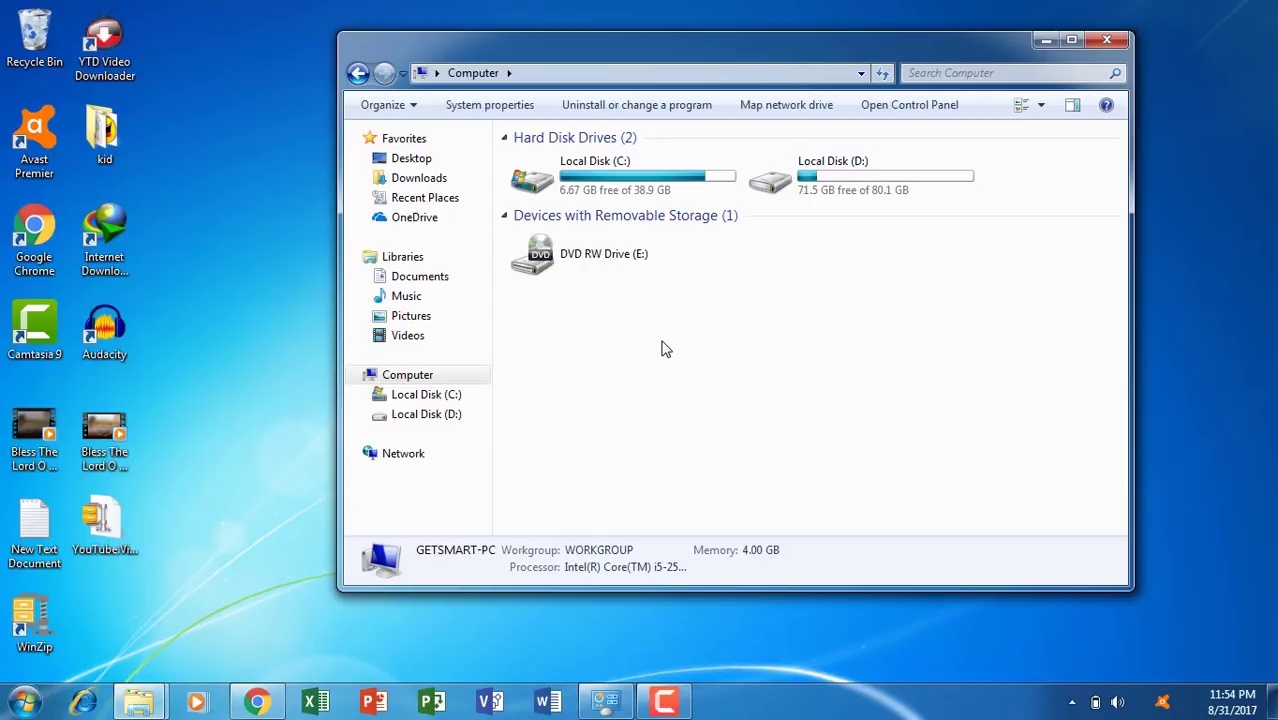